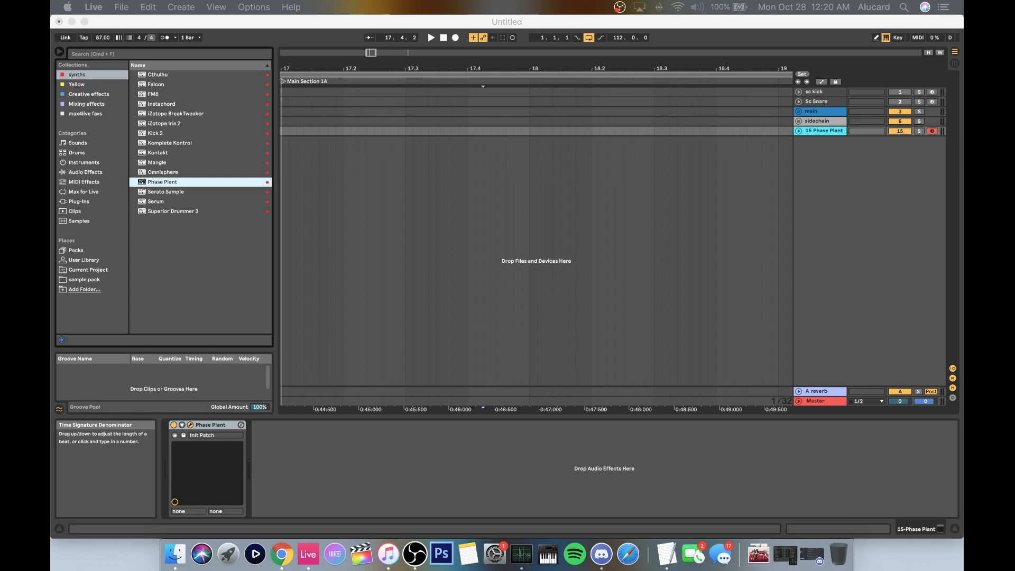
Open the Phase Plant editor, add a Slice EQ effect to Lane 1, and view its full editor
{"action": "left_click", "coordinate": [190, 424]}
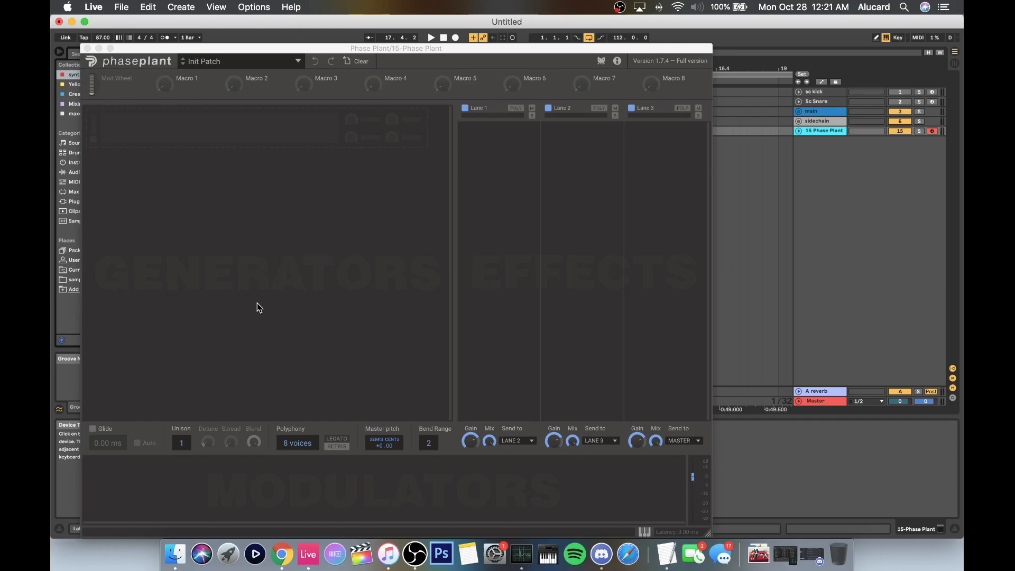
{"action": "left_click", "coordinate": [512, 155]}
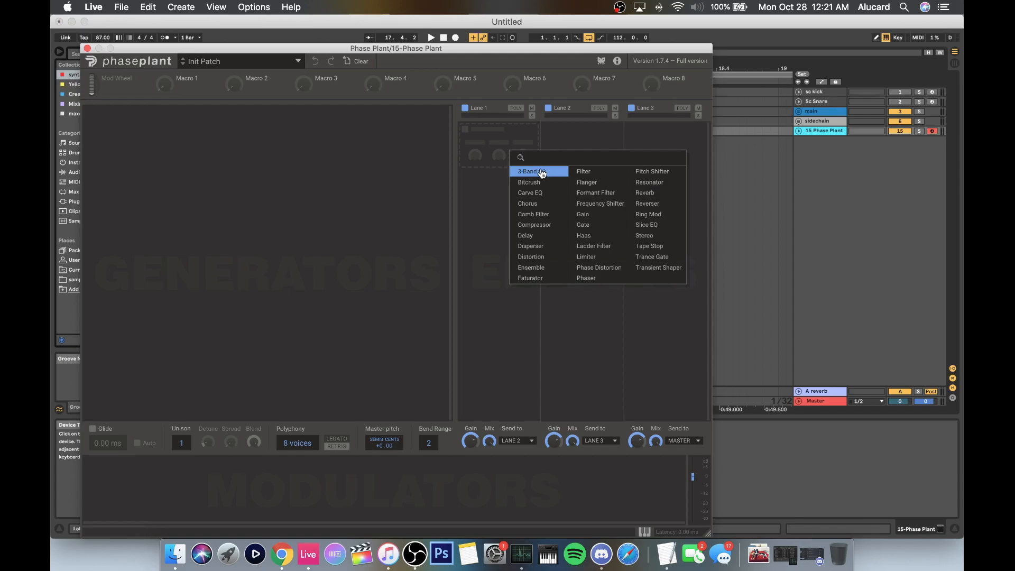
{"action": "left_click", "coordinate": [647, 225]}
{"action": "left_click", "coordinate": [466, 142]}
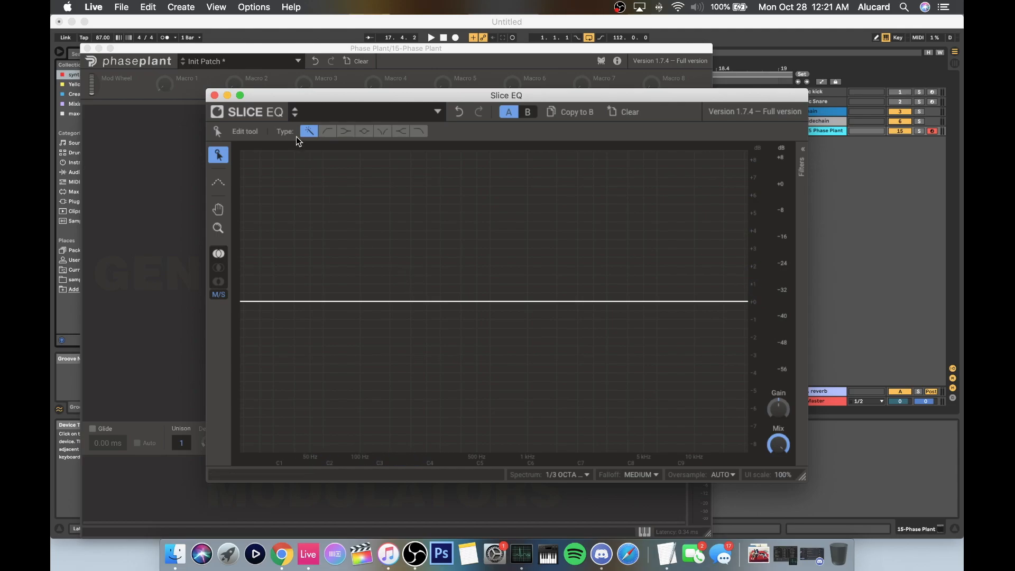
{"action": "left_click", "coordinate": [215, 96]}
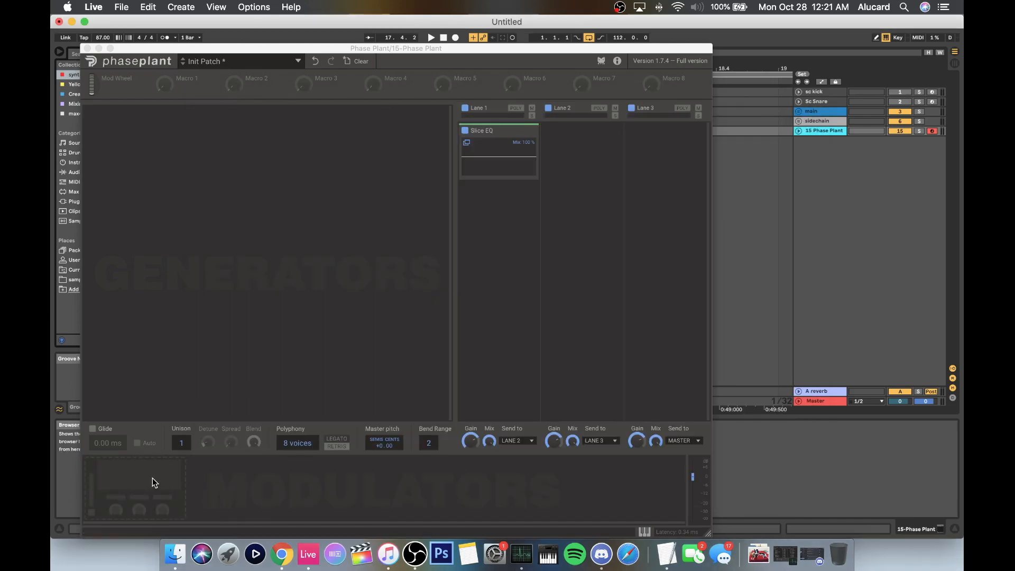
Add two LFO modulators and set each one's rate to 0.10 Hz
{"action": "left_click", "coordinate": [158, 484]}
{"action": "left_click", "coordinate": [164, 487]}
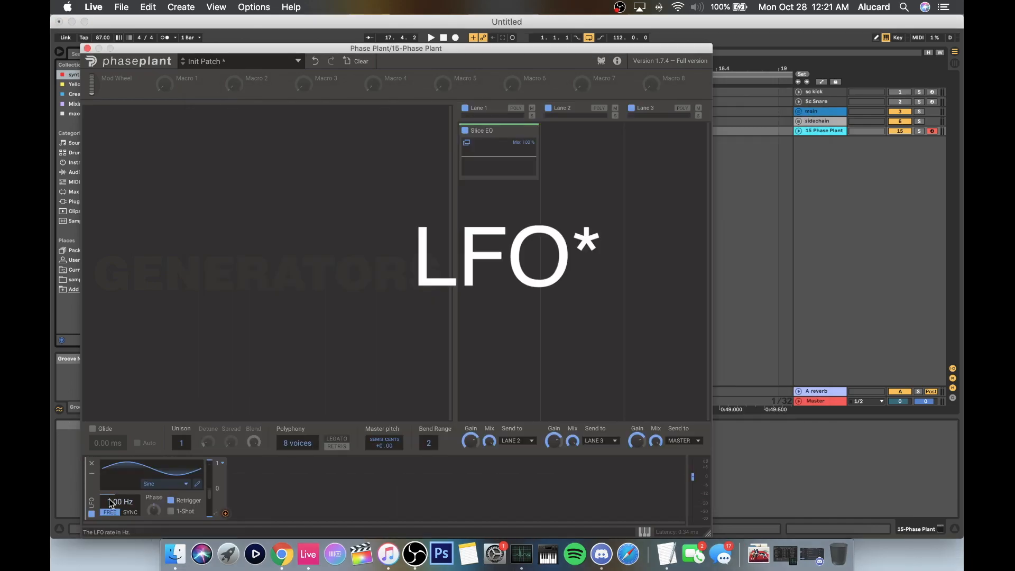
{"action": "left_click_drag", "start_coordinate": [119, 502], "coordinate": [119, 529]}
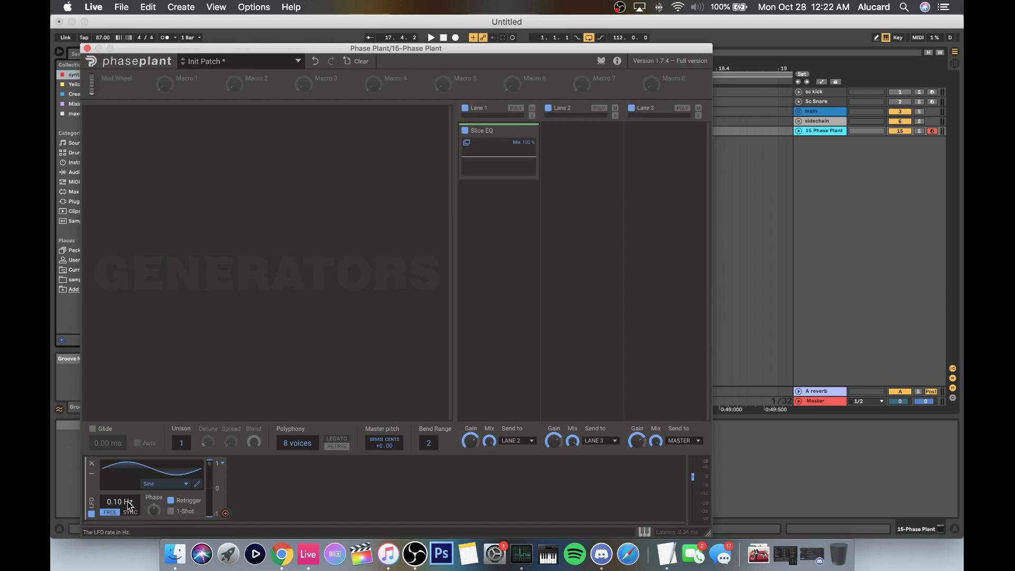
{"action": "left_click", "coordinate": [270, 485]}
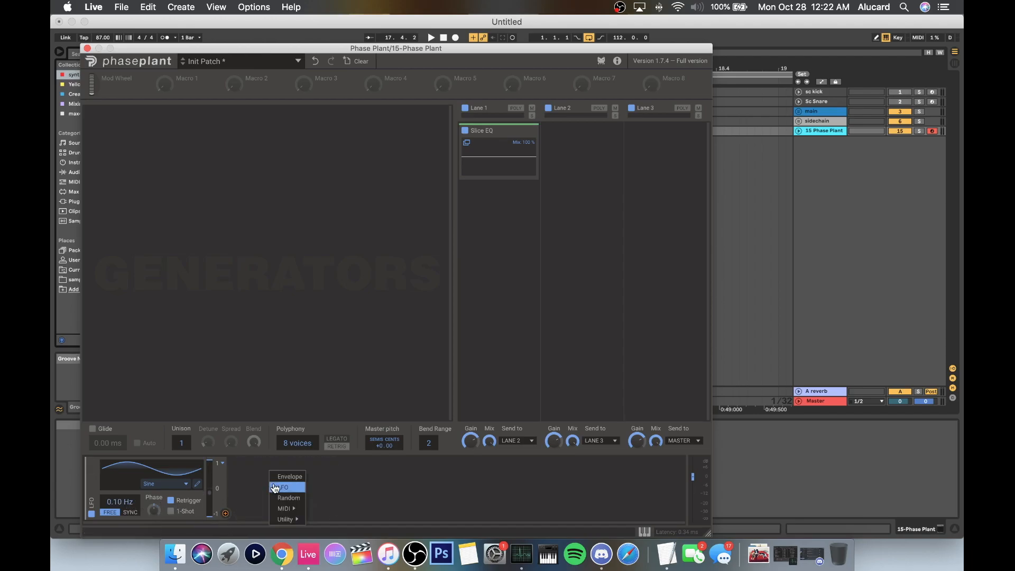
{"action": "left_click", "coordinate": [279, 490]}
{"action": "left_click_drag", "start_coordinate": [283, 505], "coordinate": [282, 529]}
Try tempo-synced rates on the first LFO, and remove both LFO modulators
{"action": "left_click_drag", "start_coordinate": [375, 514], "coordinate": [135, 516]}
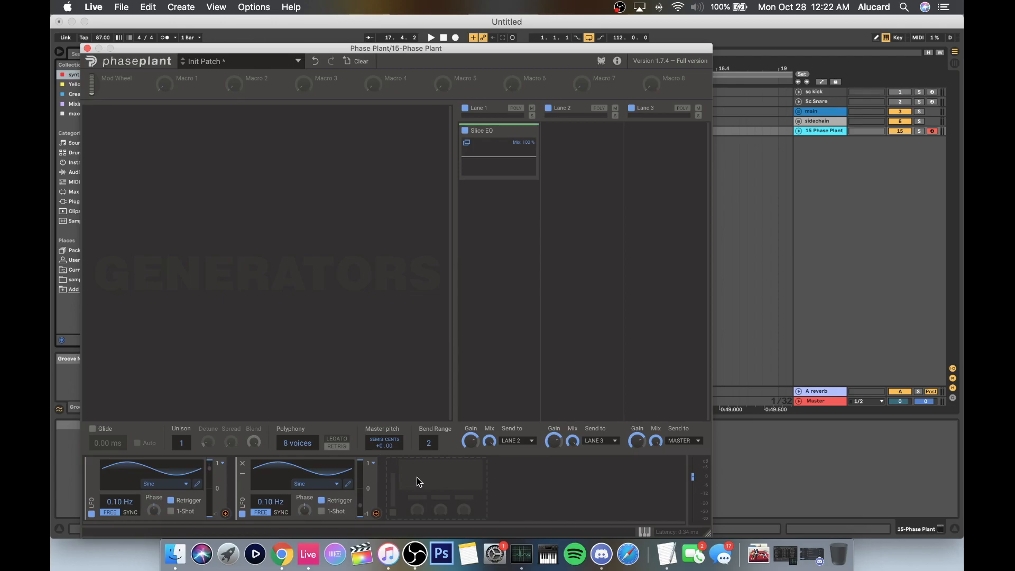
{"action": "left_click", "coordinate": [130, 513]}
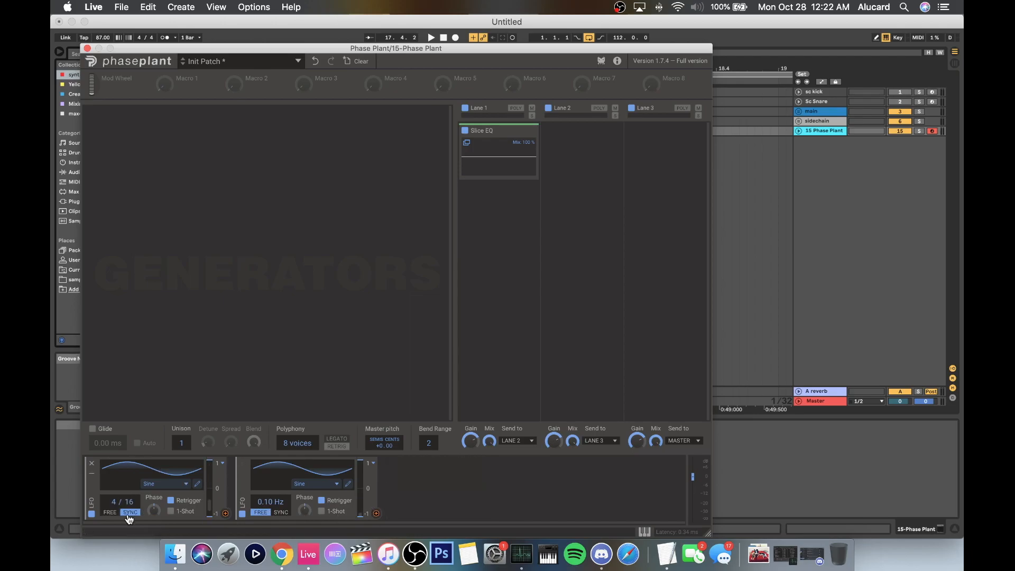
{"action": "left_click_drag", "start_coordinate": [115, 503], "coordinate": [115, 447]}
{"action": "left_click_drag", "start_coordinate": [133, 505], "coordinate": [132, 522]}
{"action": "left_click", "coordinate": [92, 464]}
{"action": "left_click", "coordinate": [92, 464]}
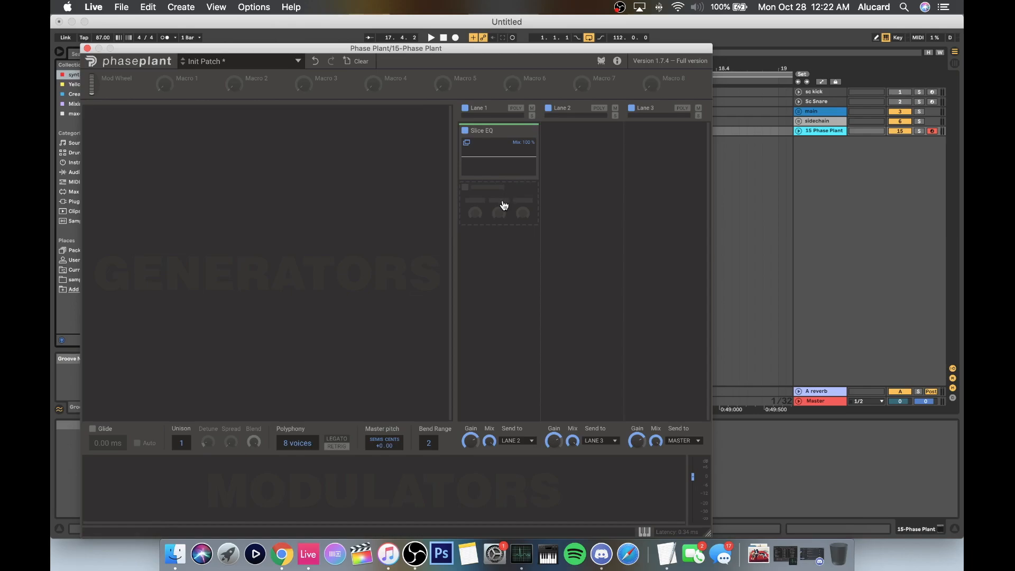
Try out the filter types of a Filter effect below the Slice EQ in Lane 1, and remove it again
{"action": "left_click", "coordinate": [502, 207]}
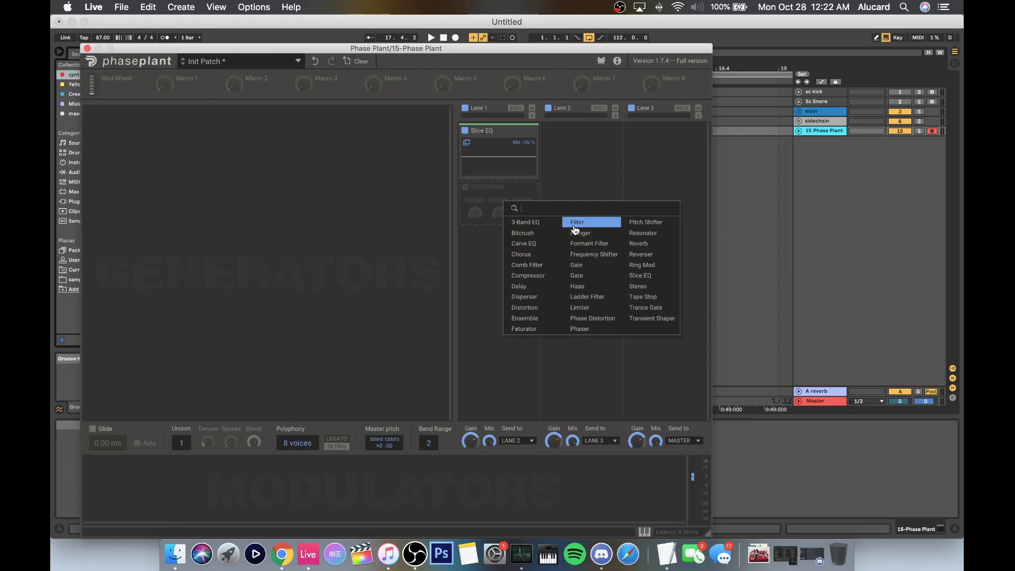
{"action": "left_click", "coordinate": [575, 226]}
{"action": "left_click", "coordinate": [477, 271]}
{"action": "left_click", "coordinate": [488, 271]}
{"action": "left_click", "coordinate": [509, 272]}
{"action": "left_click", "coordinate": [521, 271]}
{"action": "left_click", "coordinate": [532, 272]}
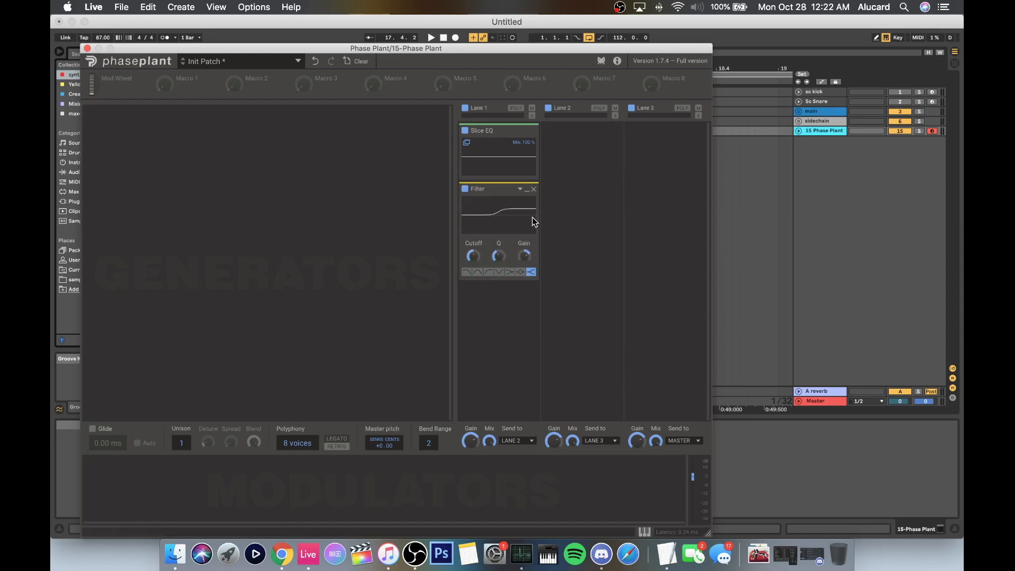
{"action": "left_click", "coordinate": [526, 191]}
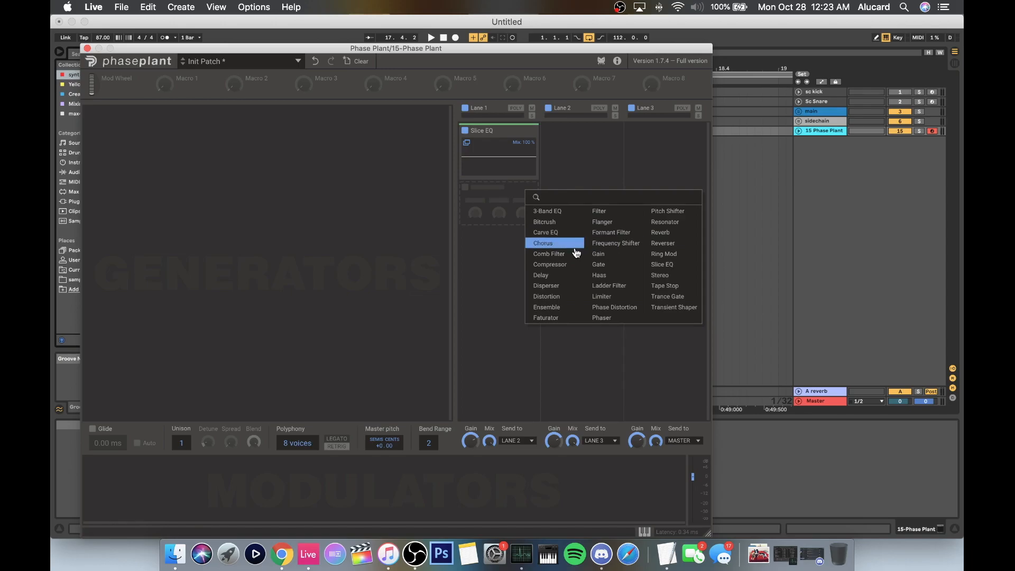
{"action": "left_click", "coordinate": [470, 211]}
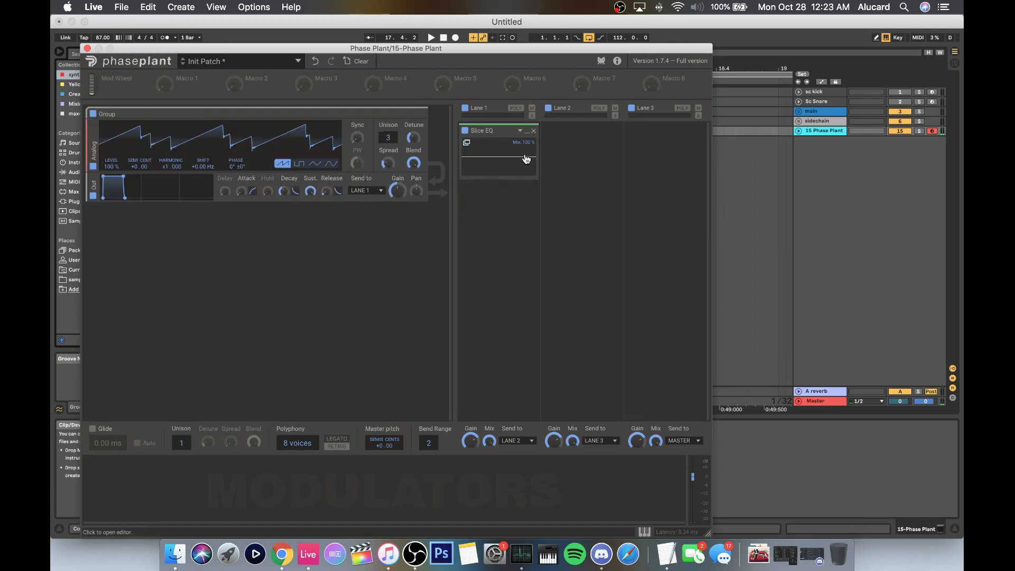
Add a low-frequency peak filter to the Slice EQ with its cutoff at about 88 Hz, showing the filter list
{"action": "left_click", "coordinate": [468, 143]}
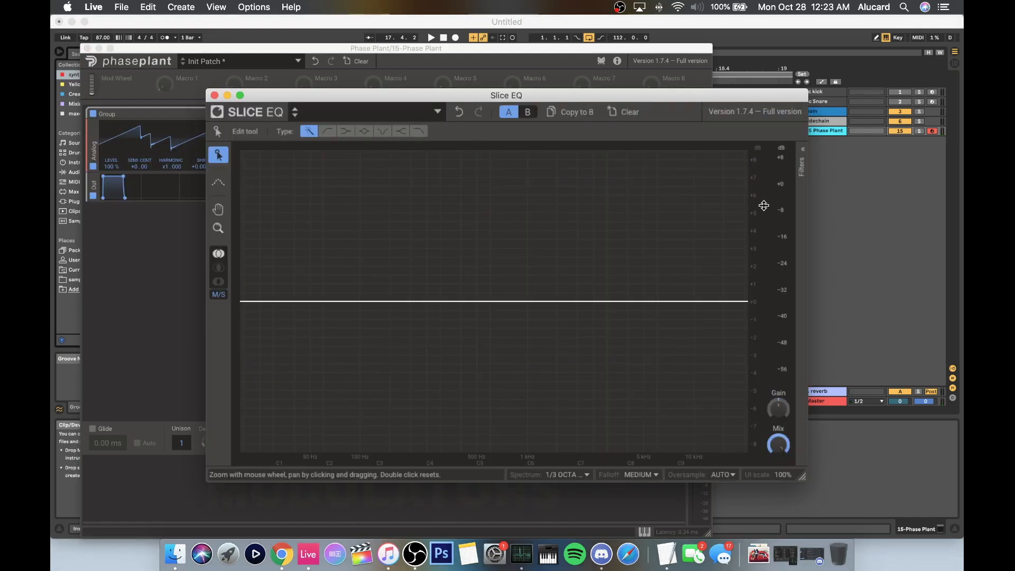
{"action": "left_click", "coordinate": [391, 300]}
{"action": "left_click_drag", "start_coordinate": [391, 301], "coordinate": [326, 225]}
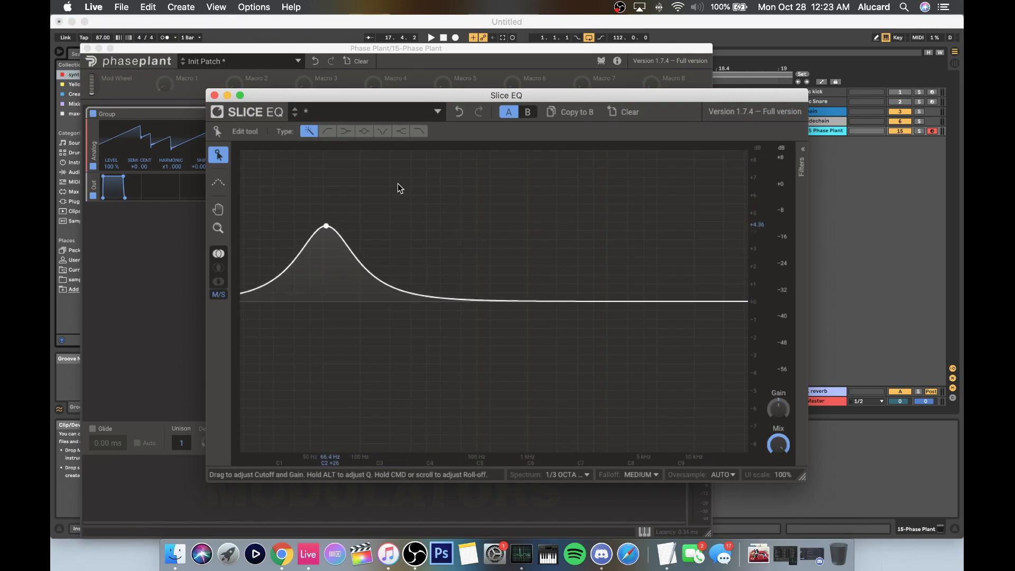
{"action": "left_click", "coordinate": [803, 153]}
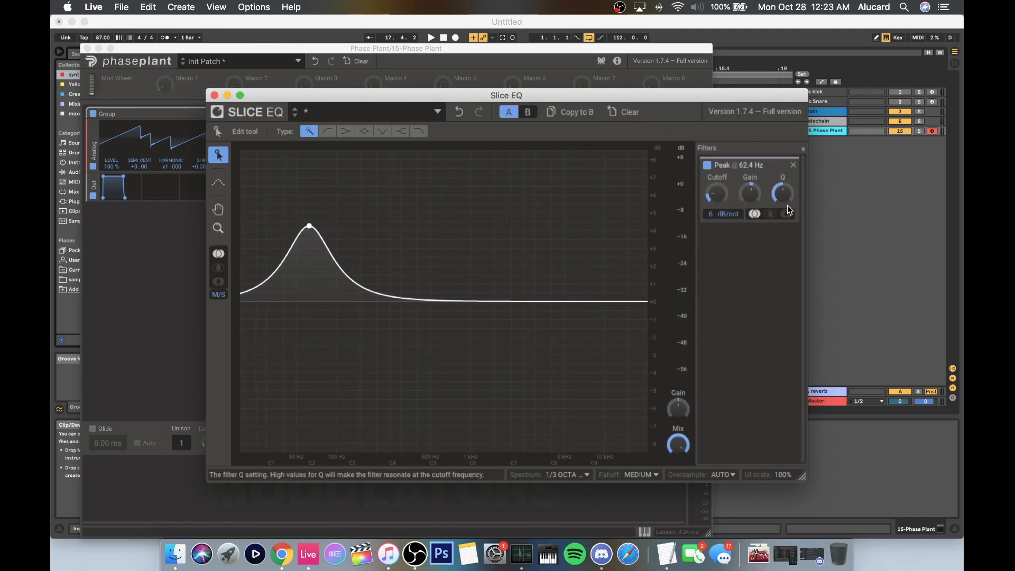
{"action": "mouse_move", "coordinate": [717, 193]}
{"action": "left_mouse_down"}
{"action": "mouse_move", "coordinate": [717, 180]}
{"action": "mouse_move", "coordinate": [717, 188]}
{"action": "left_mouse_up"}
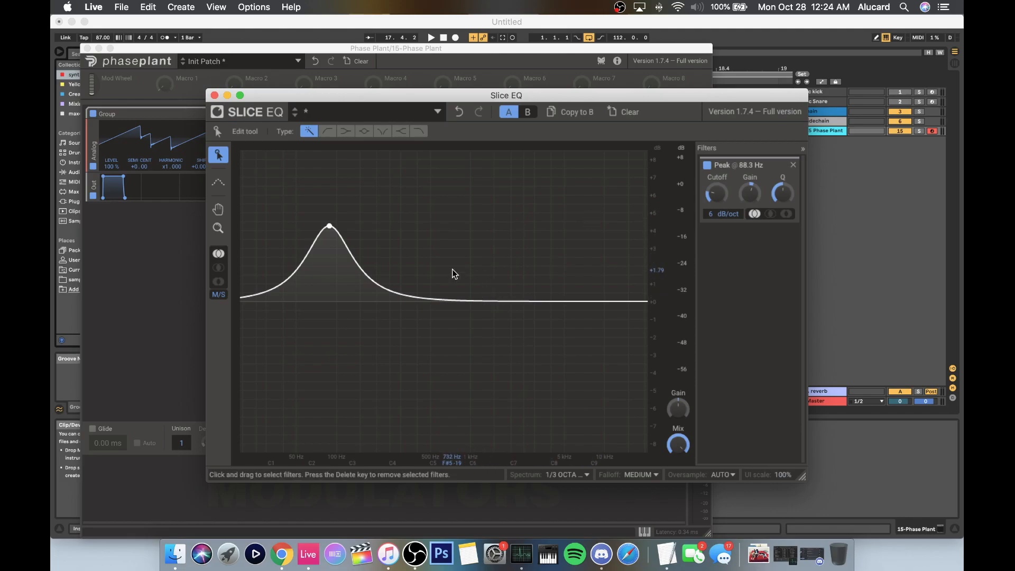
Add two notch filters to the Slice EQ at about 166 Hz and 1.57 kHz, and shift the peak to about 80 Hz
{"action": "left_click", "coordinate": [382, 131]}
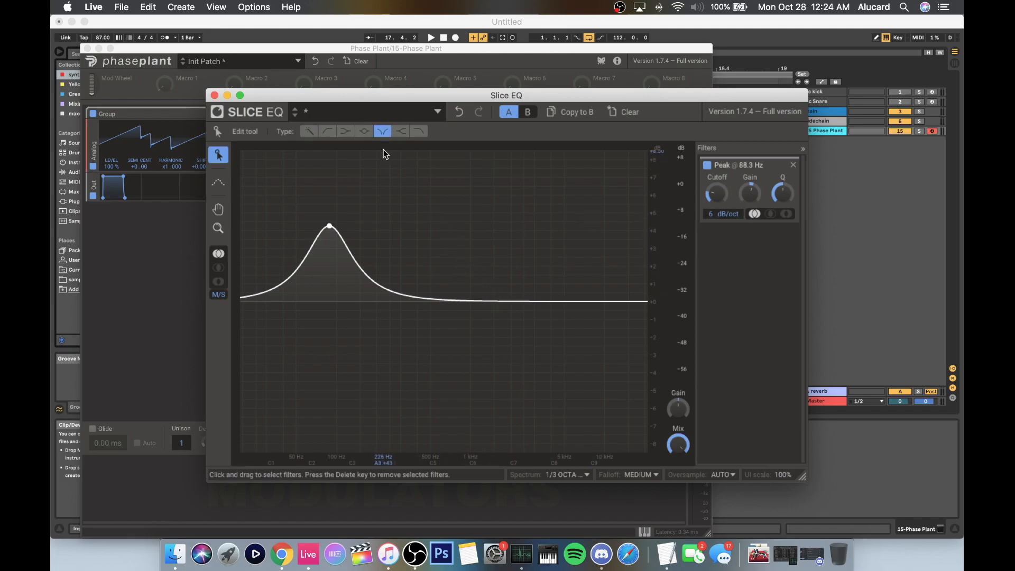
{"action": "left_click", "coordinate": [404, 299]}
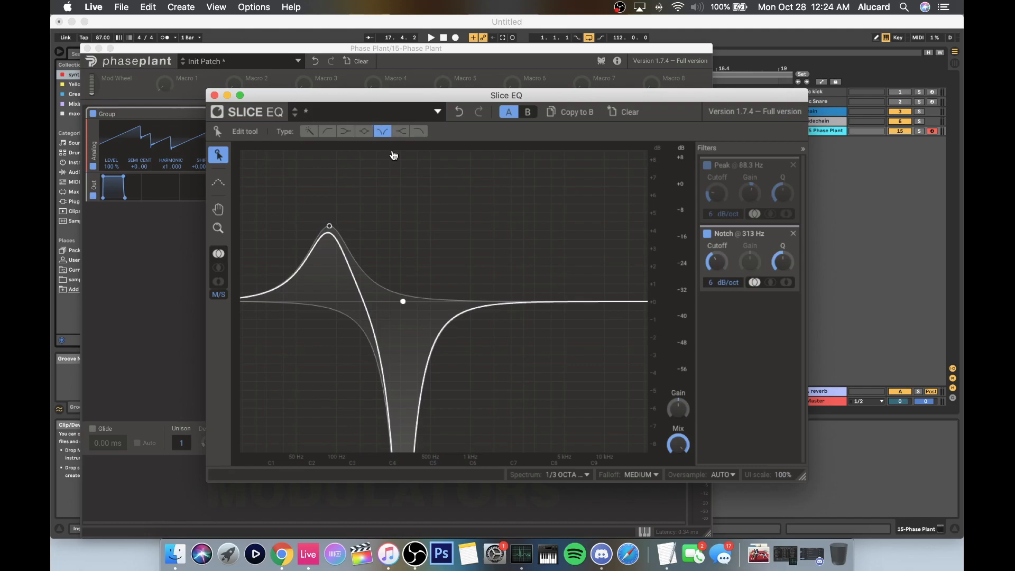
{"action": "left_click", "coordinate": [481, 302]}
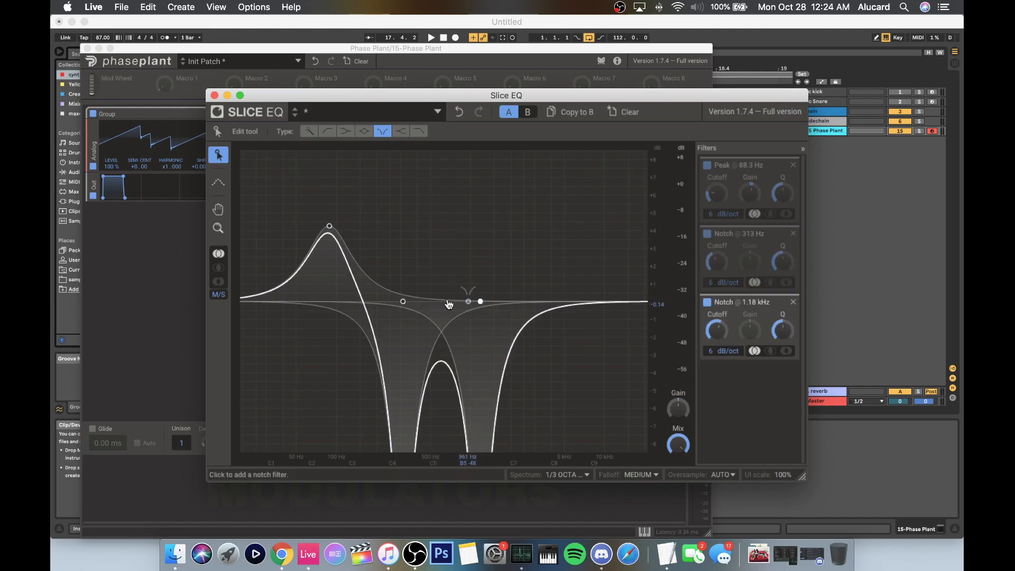
{"action": "left_click_drag", "start_coordinate": [403, 301], "coordinate": [366, 301]}
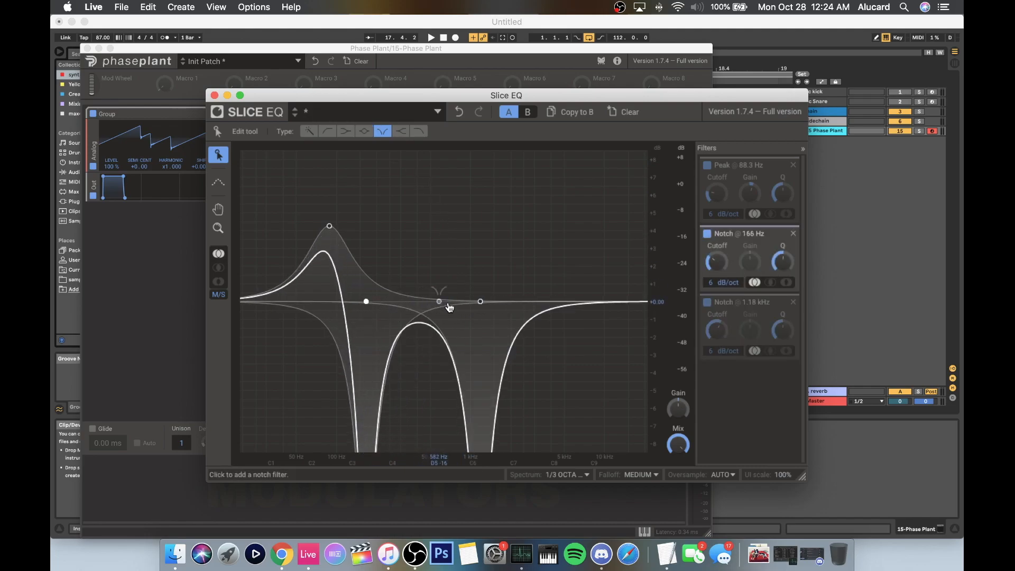
{"action": "left_click_drag", "start_coordinate": [480, 302], "coordinate": [497, 301]}
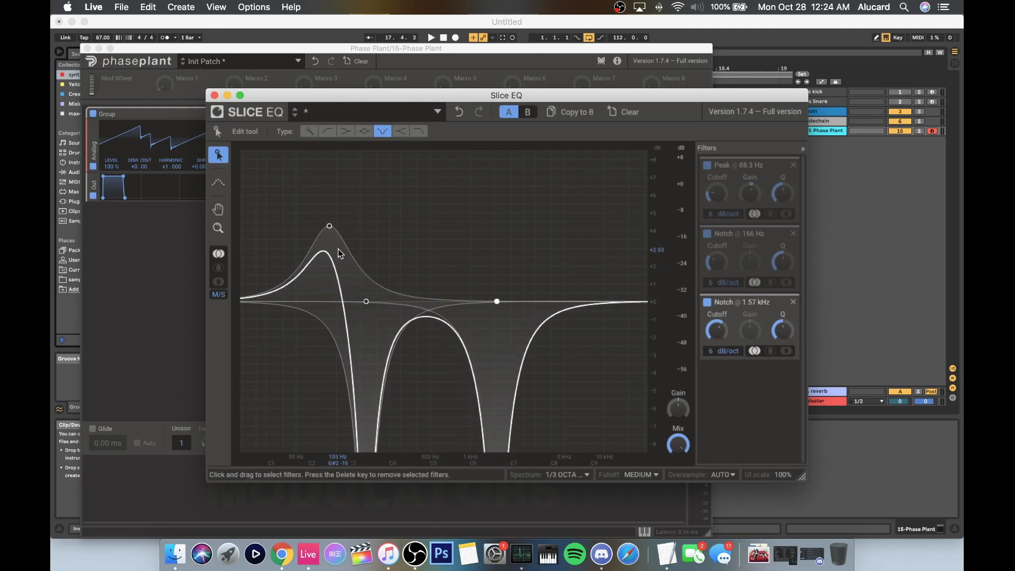
{"action": "left_click_drag", "start_coordinate": [330, 227], "coordinate": [324, 227]}
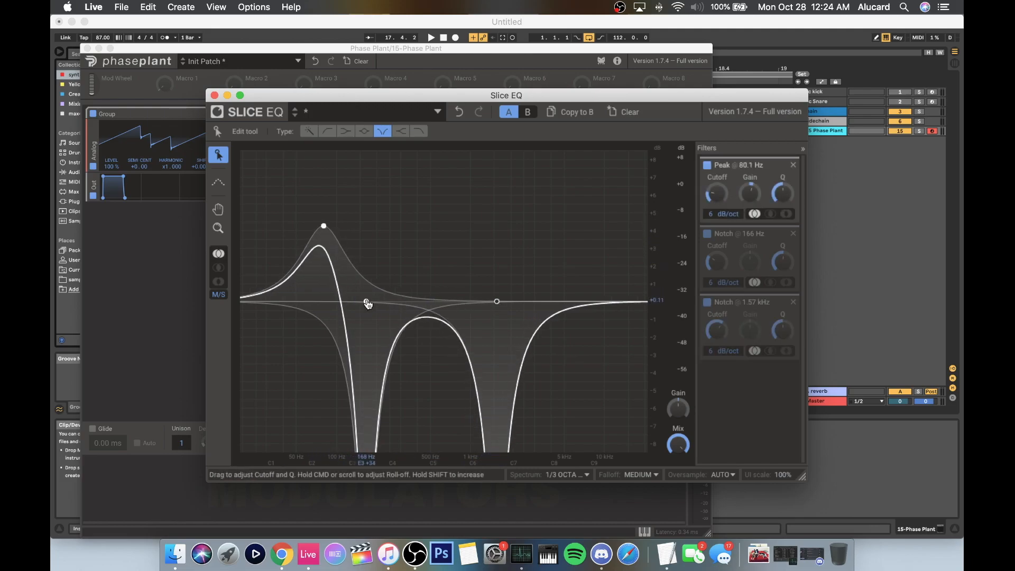
Add an LFO modulator and open its sine waveform in the Curve Editor
{"action": "left_click", "coordinate": [128, 472]}
{"action": "left_click", "coordinate": [128, 467]}
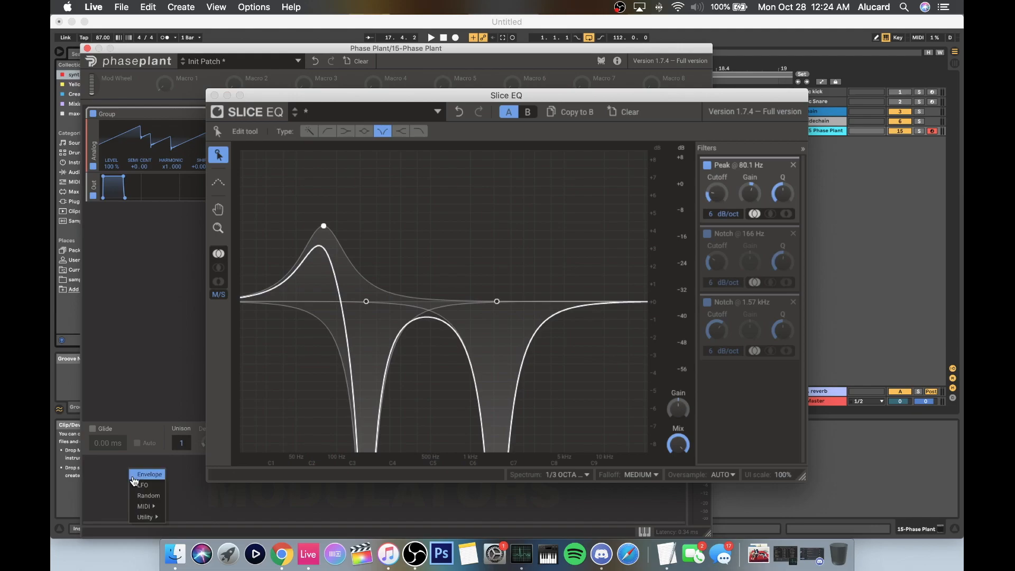
{"action": "left_click", "coordinate": [135, 481]}
{"action": "left_click", "coordinate": [197, 484]}
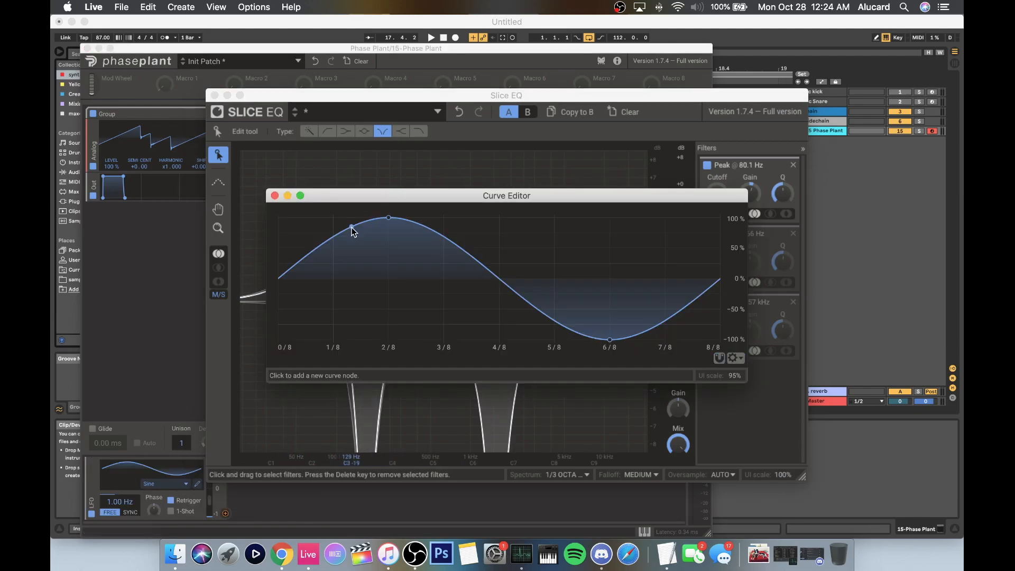
Reshape the LFO waveform into an irregular custom curve by adding alternating high and low nodes across its whole cycle
{"action": "left_click", "coordinate": [330, 234]}
{"action": "left_click_drag", "start_coordinate": [324, 236], "coordinate": [353, 290]}
{"action": "left_click_drag", "start_coordinate": [446, 244], "coordinate": [551, 228]}
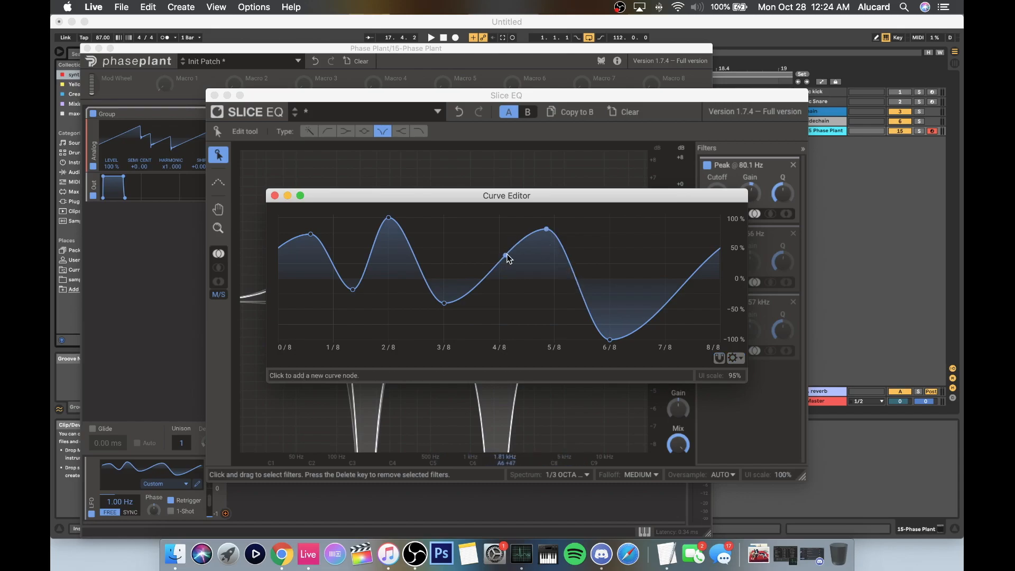
{"action": "left_click_drag", "start_coordinate": [577, 237], "coordinate": [577, 336]}
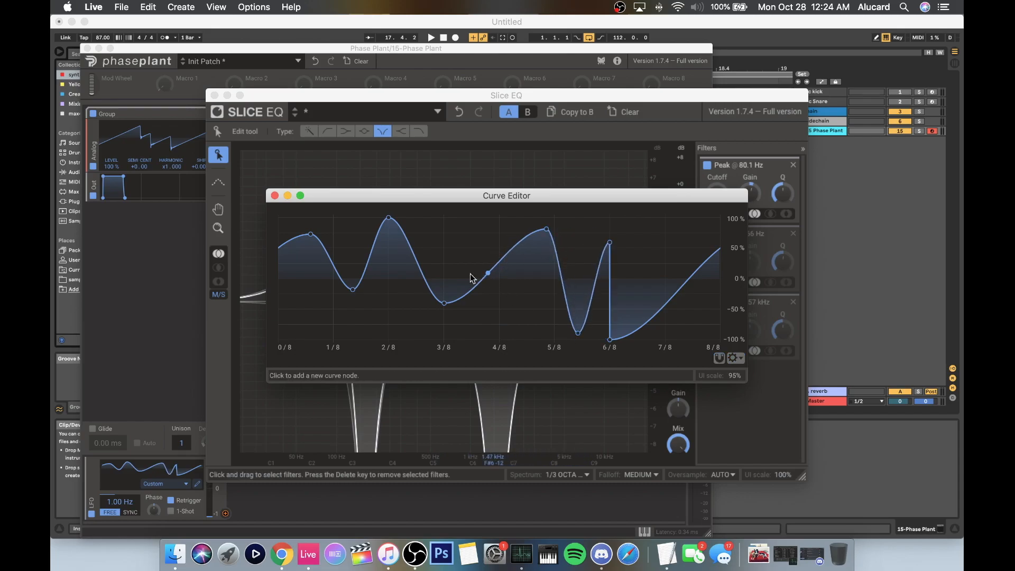
{"action": "left_click_drag", "start_coordinate": [471, 274], "coordinate": [491, 314]}
{"action": "left_click", "coordinate": [654, 316]}
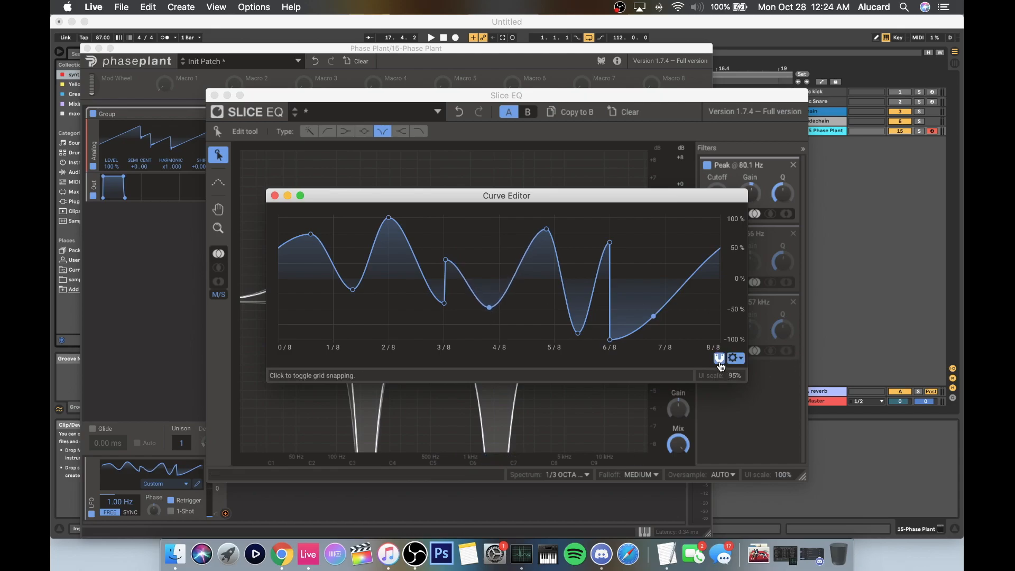
{"action": "left_click", "coordinate": [720, 359]}
{"action": "left_click_drag", "start_coordinate": [670, 298], "coordinate": [684, 315]}
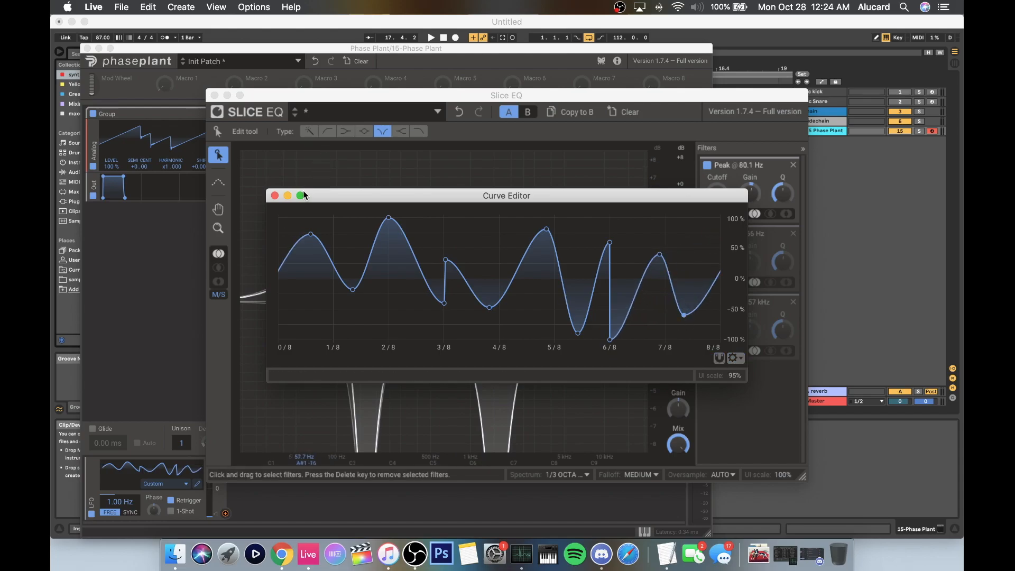
{"action": "left_click", "coordinate": [274, 196]}
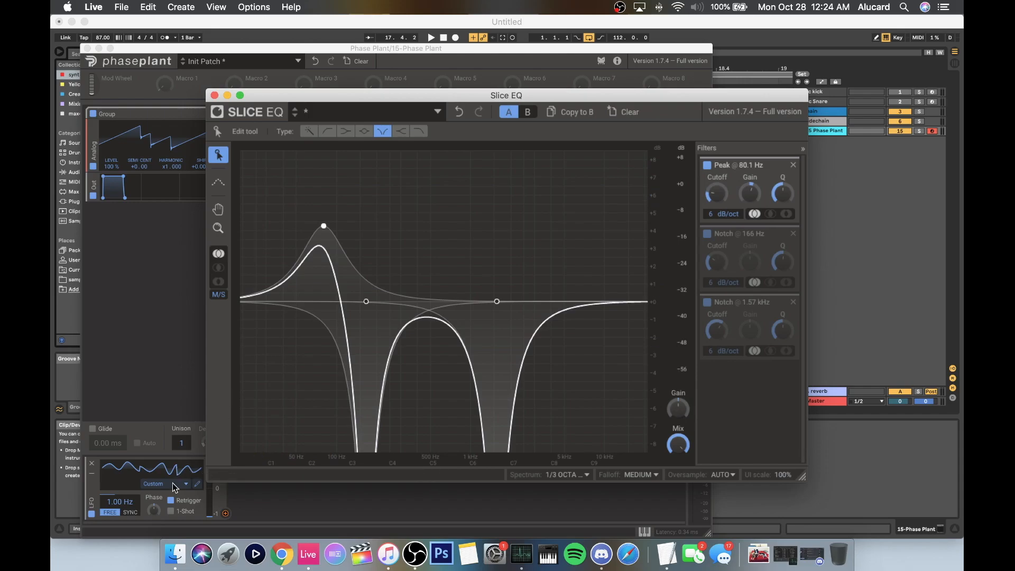
Set the LFO rate to 0.10 Hz and assign it to the cutoffs of all three Slice EQ filters and the peak's Q
{"action": "left_click_drag", "start_coordinate": [124, 501], "coordinate": [125, 520]}
{"action": "left_click", "coordinate": [225, 515]}
{"action": "left_click_drag", "start_coordinate": [718, 208], "coordinate": [717, 194]}
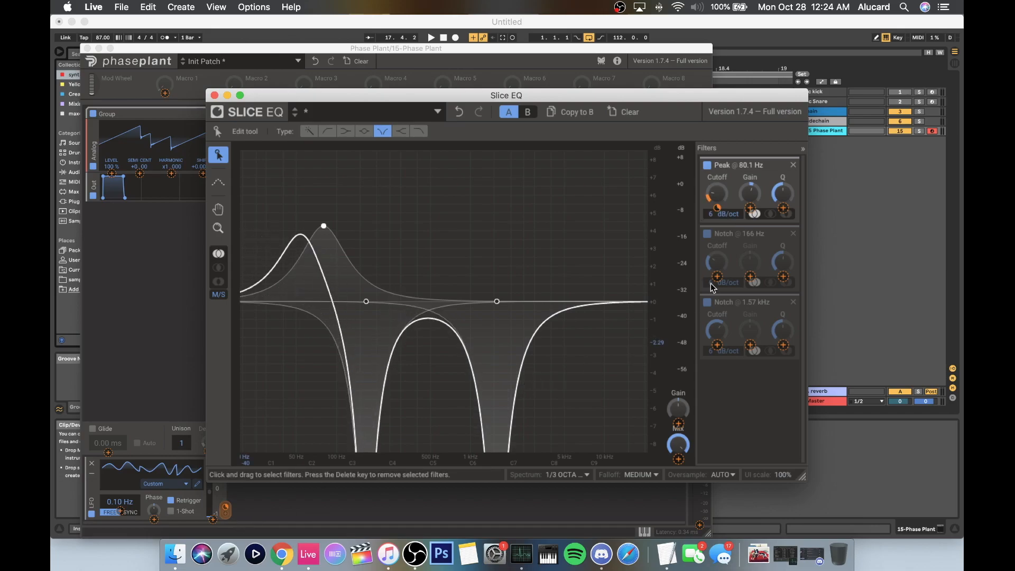
{"action": "left_click_drag", "start_coordinate": [718, 277], "coordinate": [717, 222]}
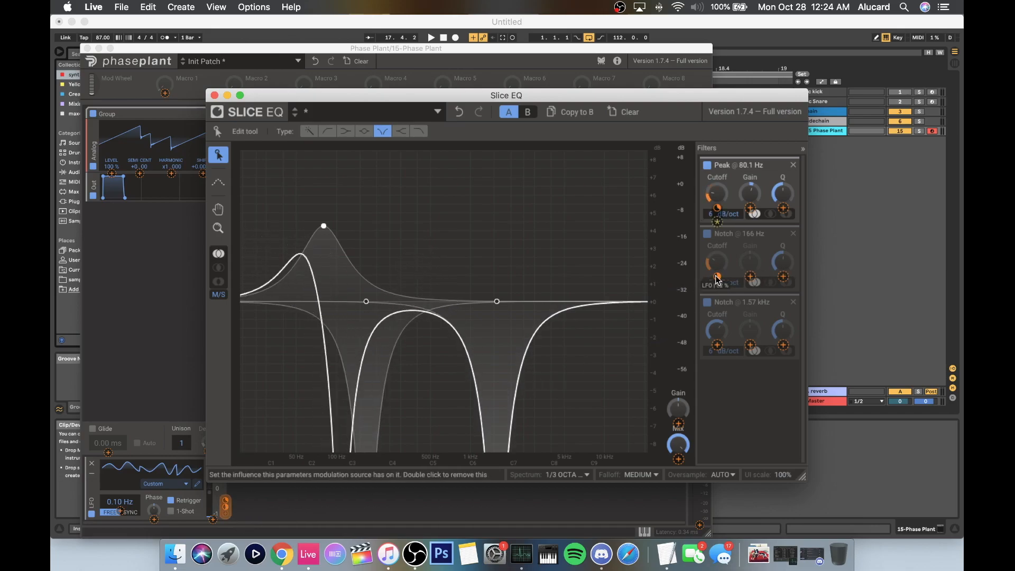
{"action": "left_click_drag", "start_coordinate": [717, 345], "coordinate": [717, 362]}
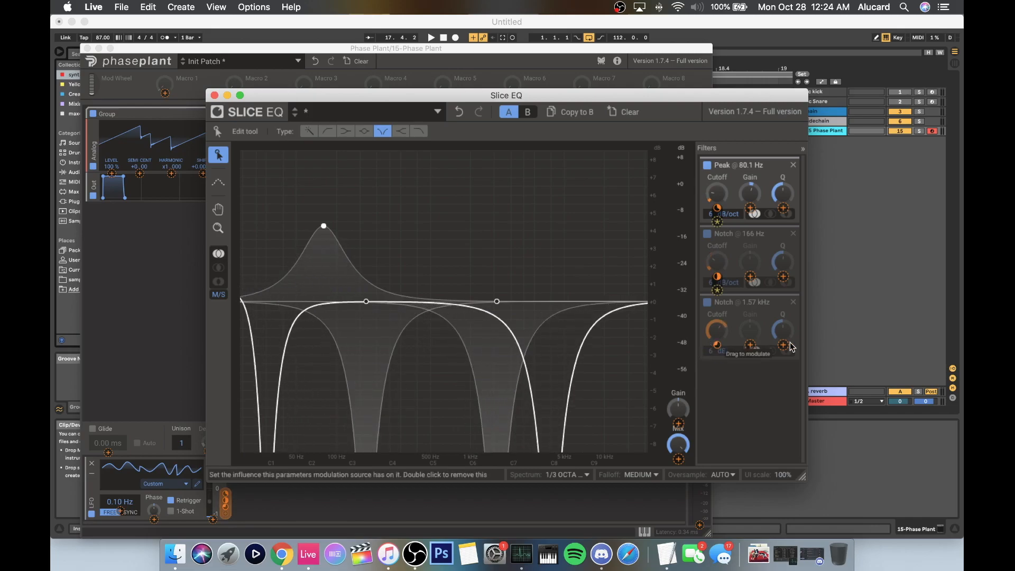
{"action": "left_click_drag", "start_coordinate": [783, 208], "coordinate": [783, 207]}
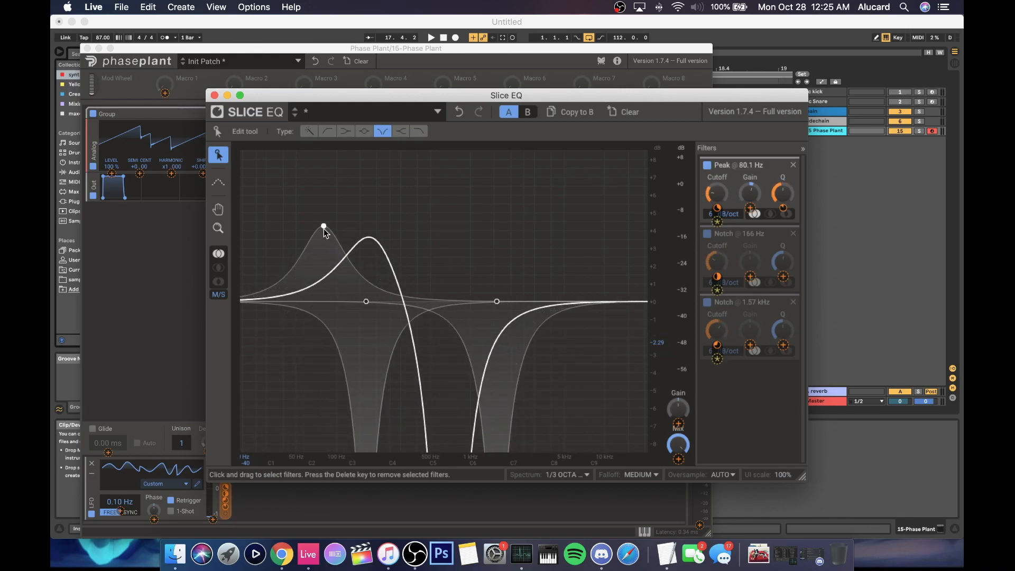
Inspect the moving response of the two notch filters in the Slice EQ and close its editor
{"action": "left_click", "coordinate": [366, 301]}
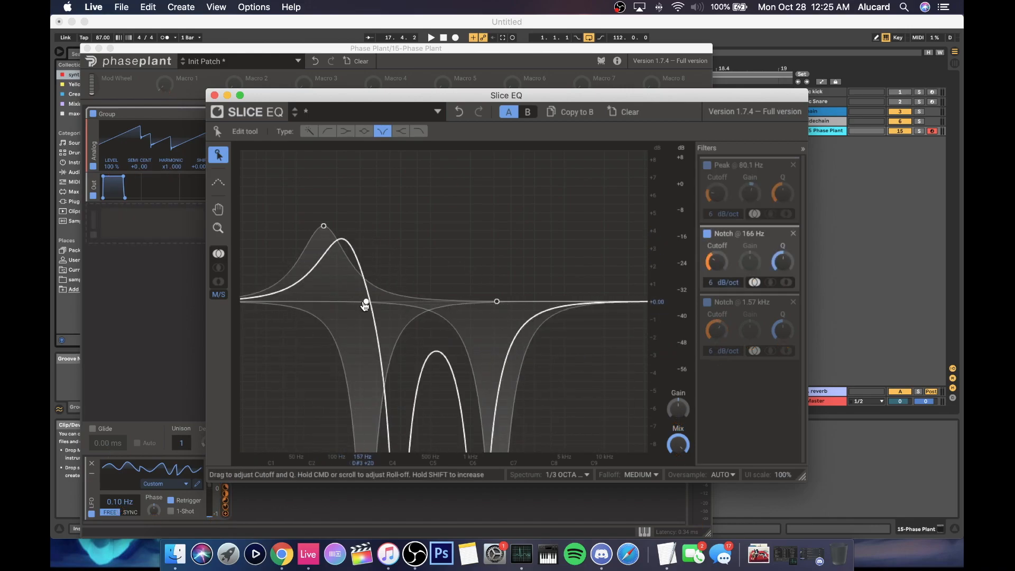
{"action": "left_click", "coordinate": [496, 302]}
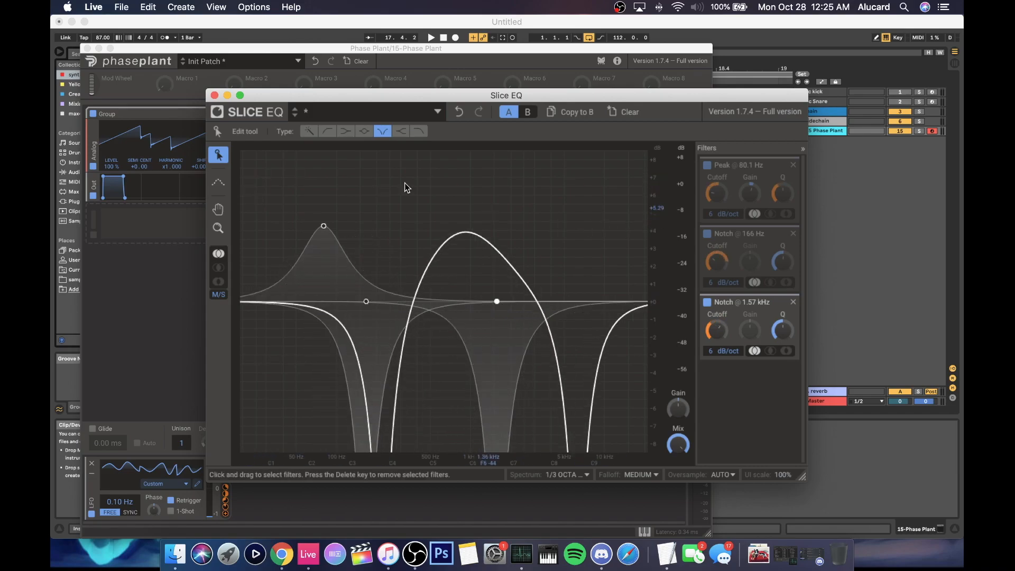
{"action": "left_click", "coordinate": [215, 96]}
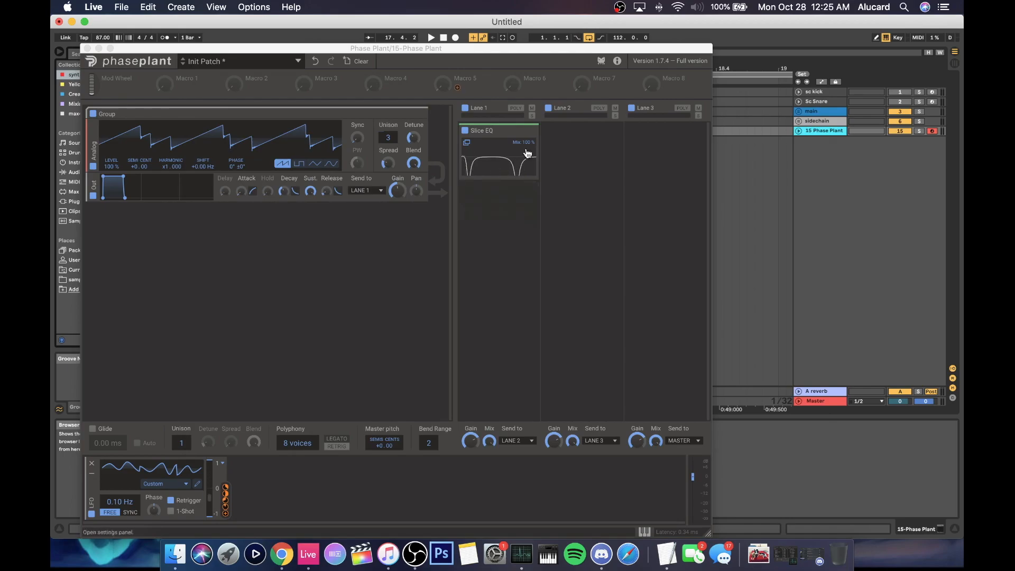
Duplicate the Slice EQ in Lane 1 and shift the copy's peak to 48.5 Hz and its notches to 144 Hz and 6.47 kHz
{"action": "left_click", "coordinate": [491, 126]}
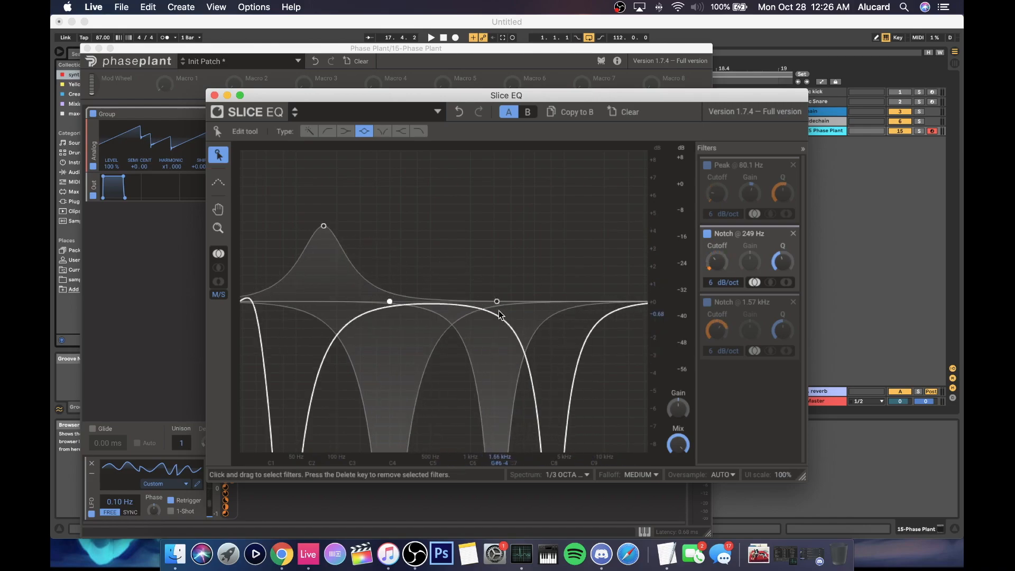
{"action": "left_click_drag", "start_coordinate": [497, 302], "coordinate": [579, 306]}
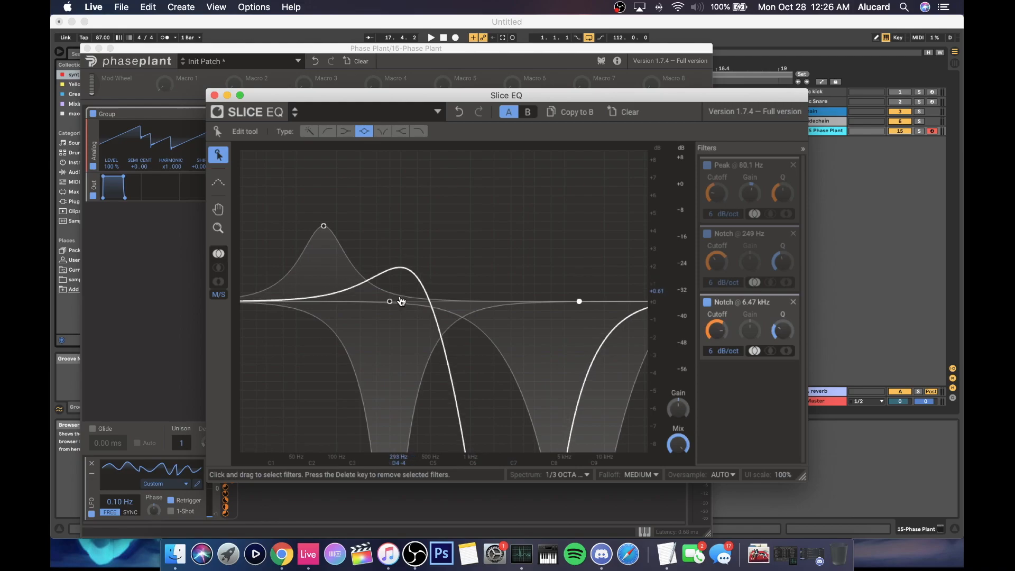
{"action": "left_click_drag", "start_coordinate": [326, 227], "coordinate": [279, 190]}
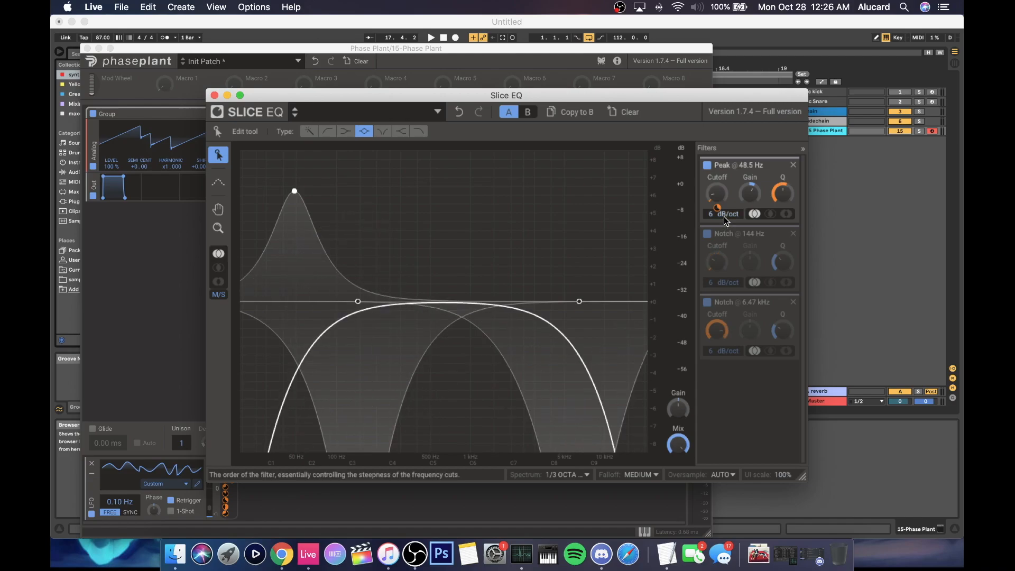
Try a 96 dB/oct slope on the second Slice EQ's peak filter and return it to 6 dB/oct
{"action": "left_click_drag", "start_coordinate": [725, 217], "coordinate": [724, 172]}
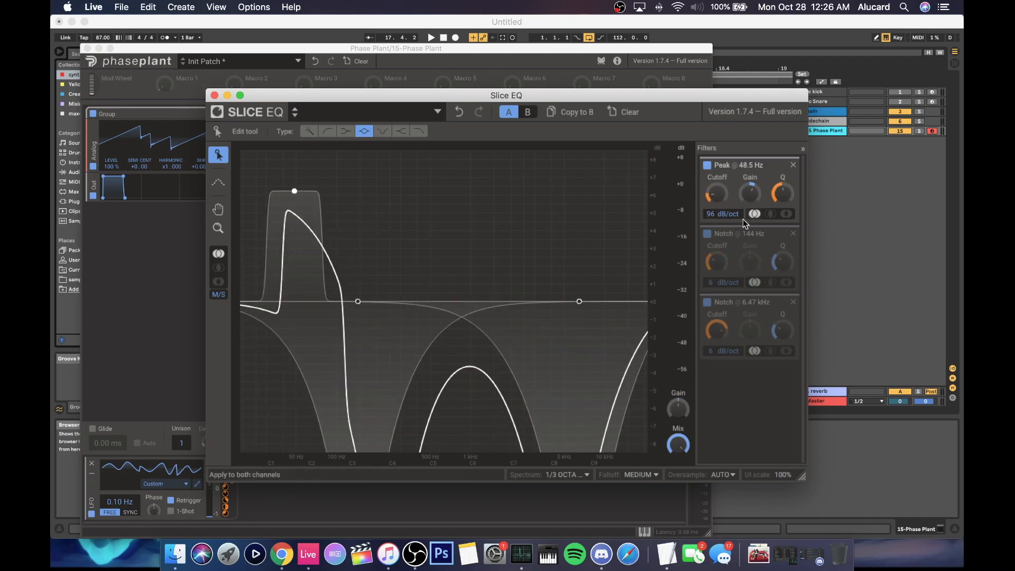
{"action": "left_click_drag", "start_coordinate": [729, 213], "coordinate": [729, 254]}
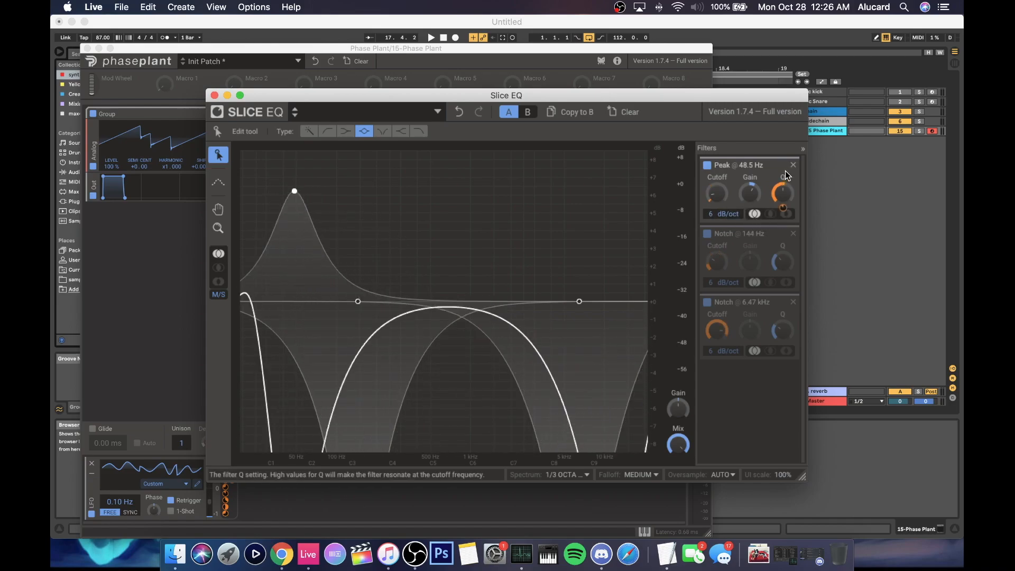
Close the Slice EQ and Phase Plant windows and load Multipass from the Creative effects collection after Phase Plant
{"action": "left_click", "coordinate": [214, 95]}
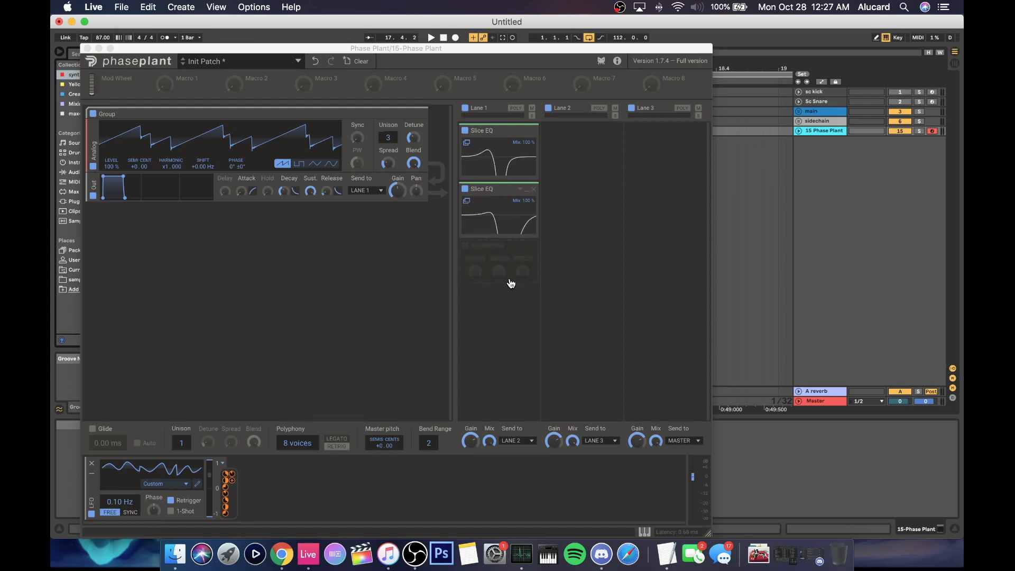
{"action": "left_click", "coordinate": [88, 48]}
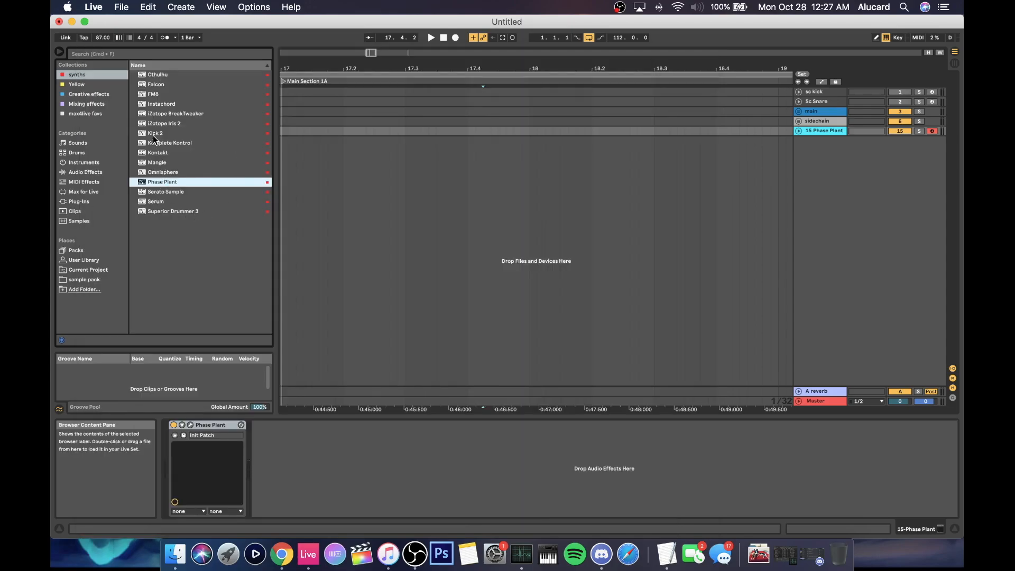
{"action": "left_click", "coordinate": [78, 94]}
{"action": "left_click_drag", "start_coordinate": [160, 221], "coordinate": [379, 475]}
Add a Slice EQ to Multipass's below-250 Hz band and open its editor clear of the LFO controls
{"action": "left_click", "coordinate": [332, 278]}
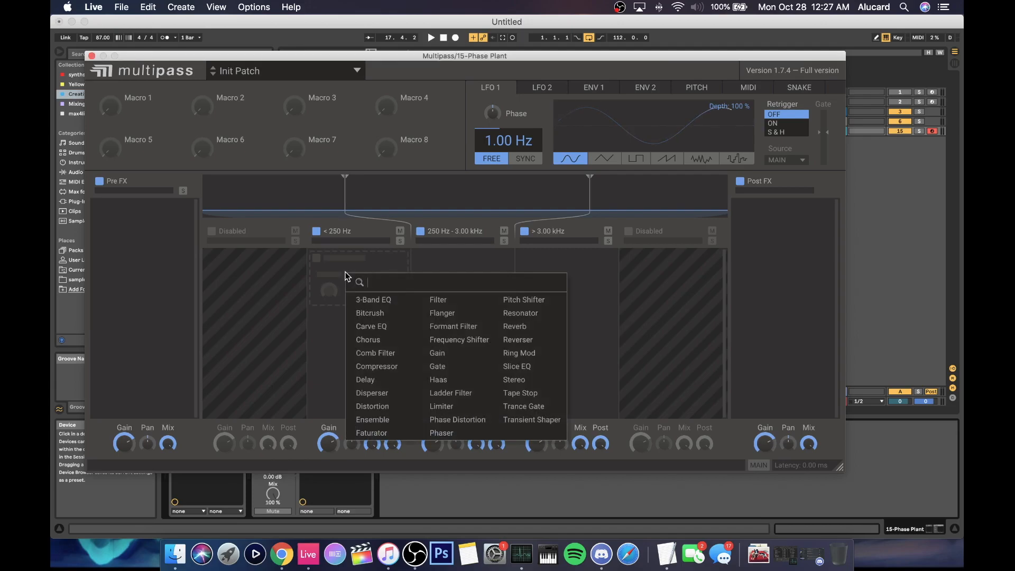
{"action": "left_click", "coordinate": [527, 367]}
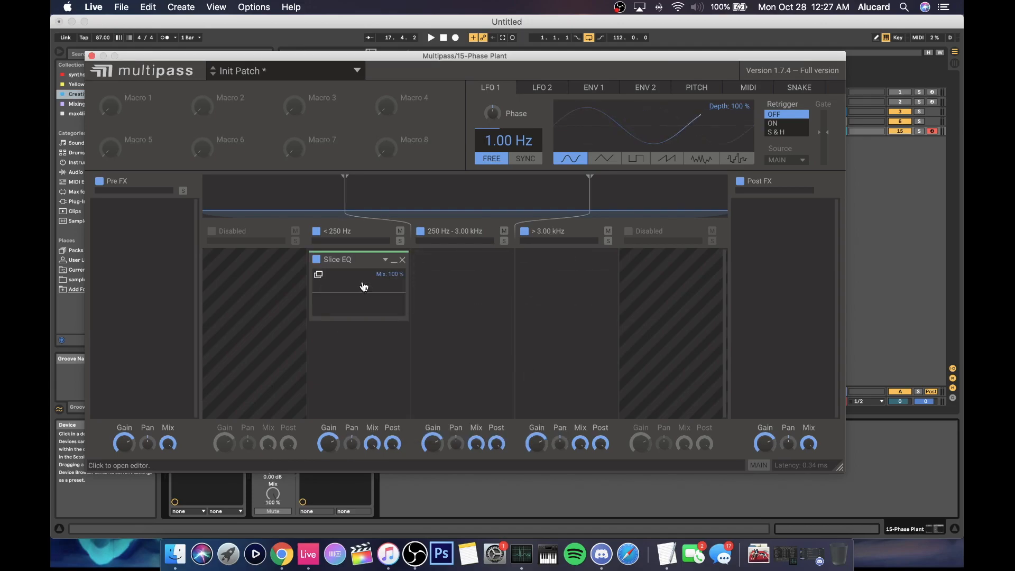
{"action": "left_click", "coordinate": [318, 275]}
{"action": "left_click_drag", "start_coordinate": [445, 94], "coordinate": [345, 215]}
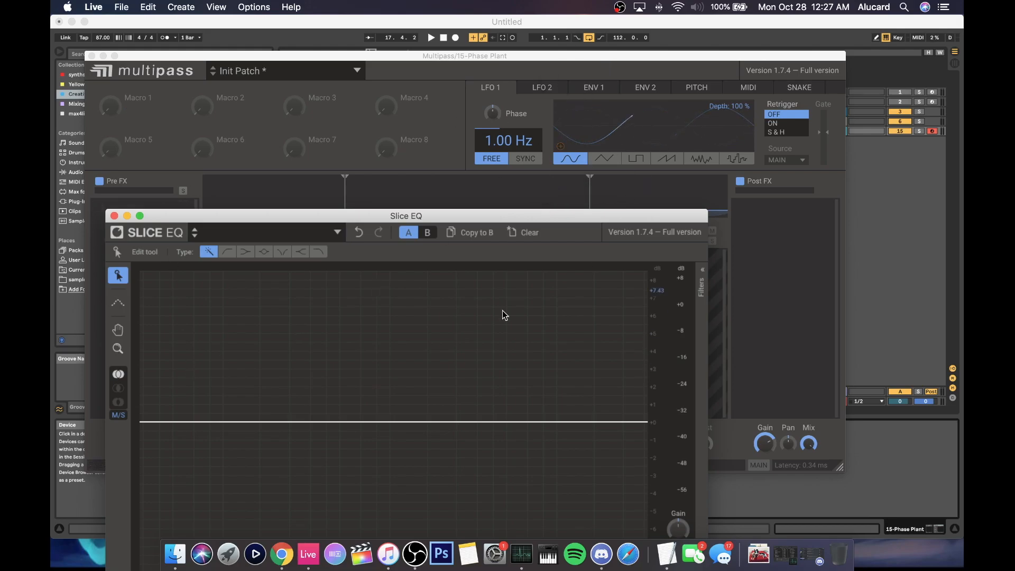
Add a peak filter at about 58.7 Hz and notch filters at about 338 Hz and 4.50 kHz
{"action": "left_click_drag", "start_coordinate": [250, 423], "coordinate": [222, 329]}
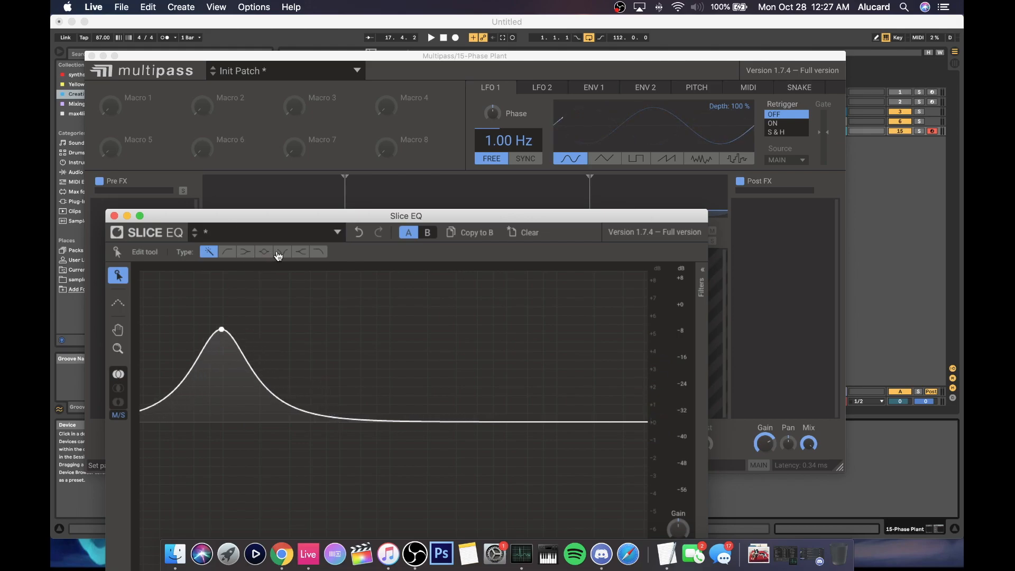
{"action": "left_click", "coordinate": [350, 421]}
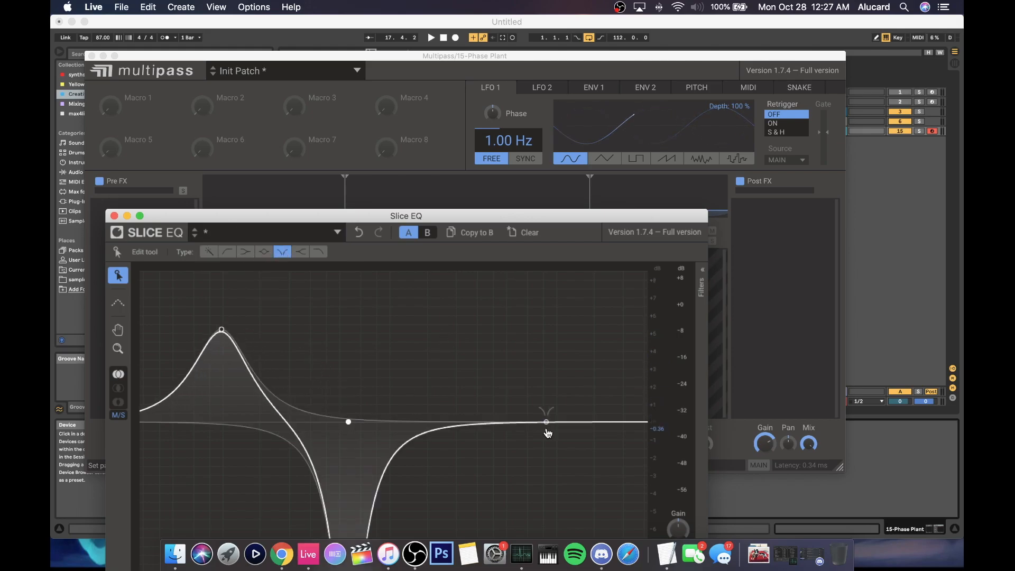
{"action": "left_click", "coordinate": [537, 430]}
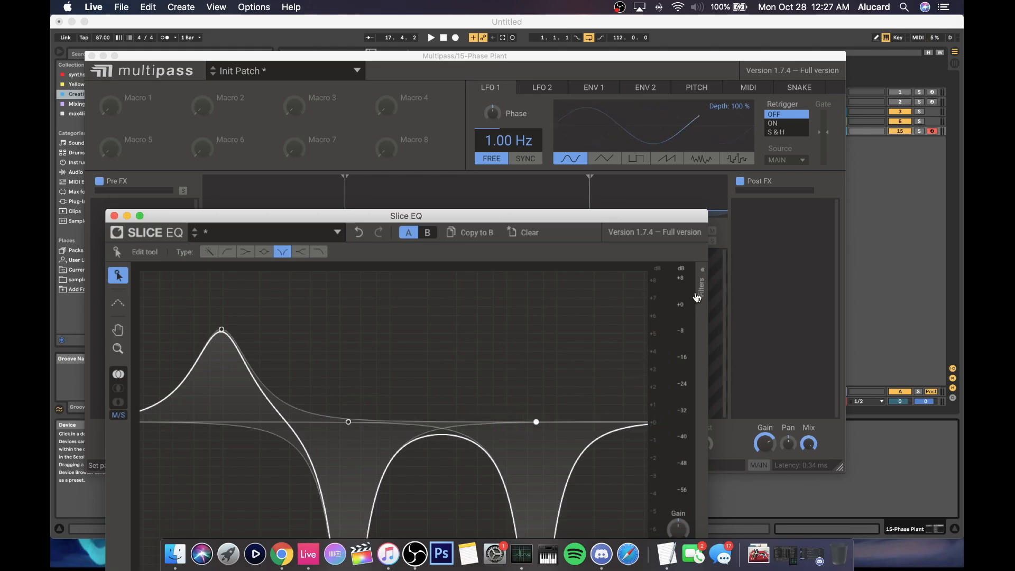
Assign Multipass's LFO 1 to the cutoffs of the peak and the lower notch, and close the Slice EQ editor
{"action": "left_click", "coordinate": [699, 290]}
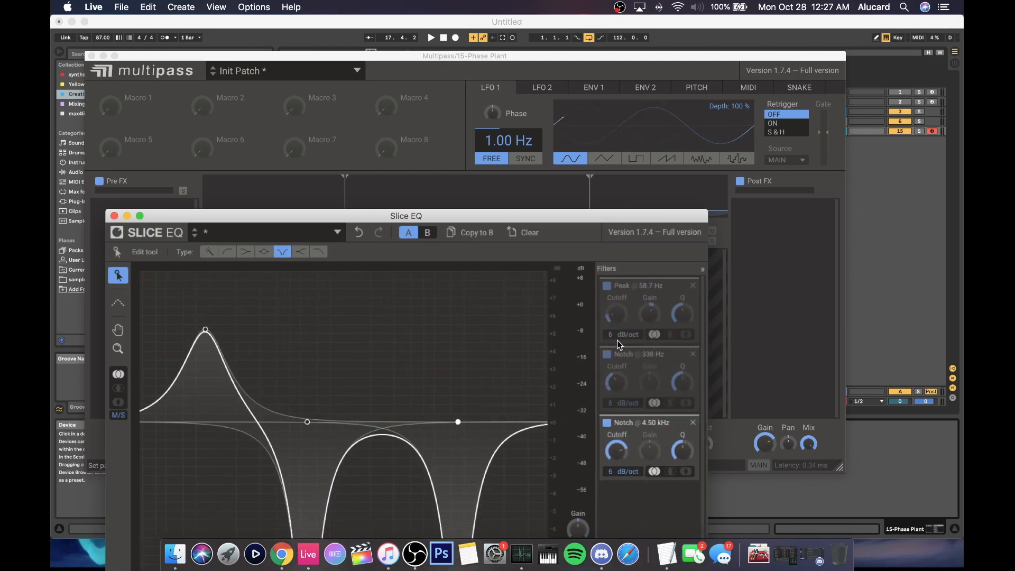
{"action": "left_click_drag", "start_coordinate": [560, 146], "coordinate": [617, 329]}
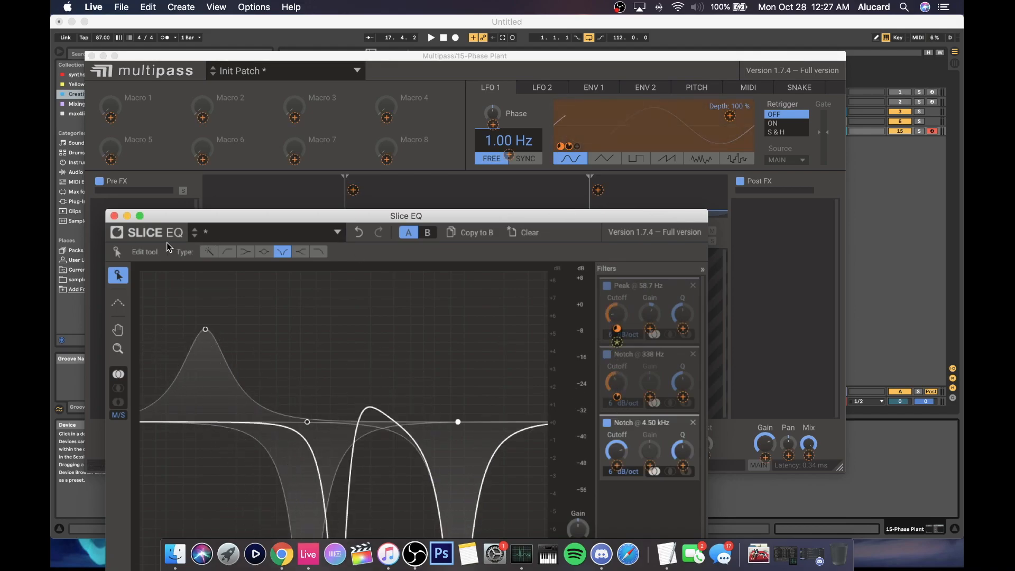
{"action": "left_click", "coordinate": [114, 216]}
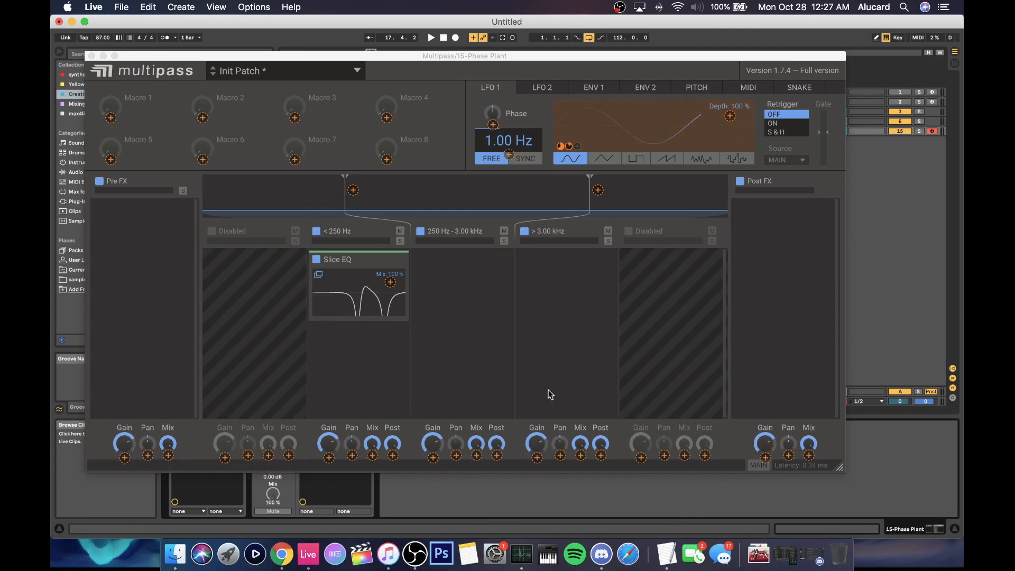
Move the Slice EQ to Multipass's 250 Hz - 3.00 kHz band and close the Multipass window
{"action": "left_click", "coordinate": [354, 263]}
{"action": "left_click_drag", "start_coordinate": [341, 259], "coordinate": [575, 297]}
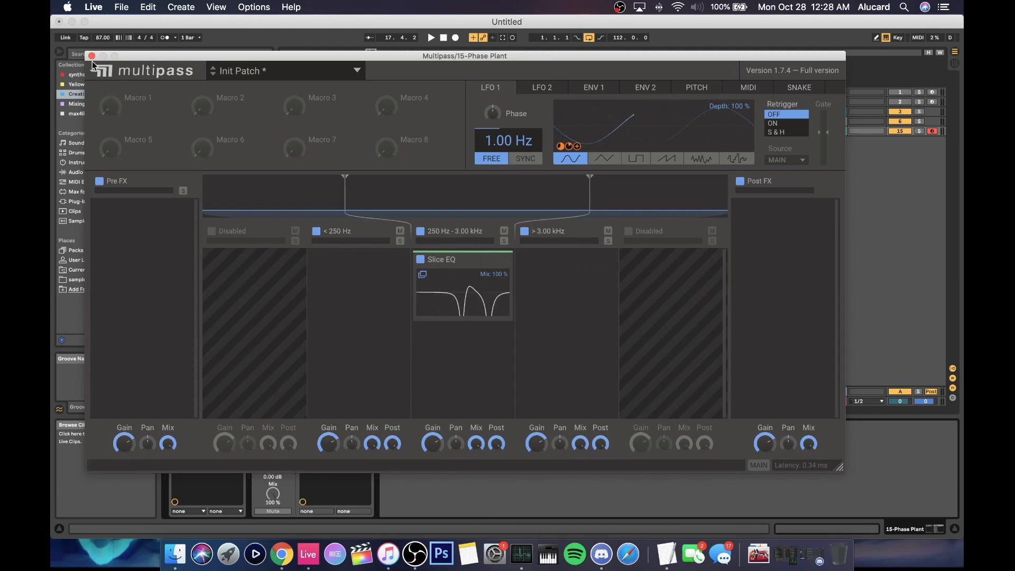
{"action": "key", "text": "super+alt+p"}
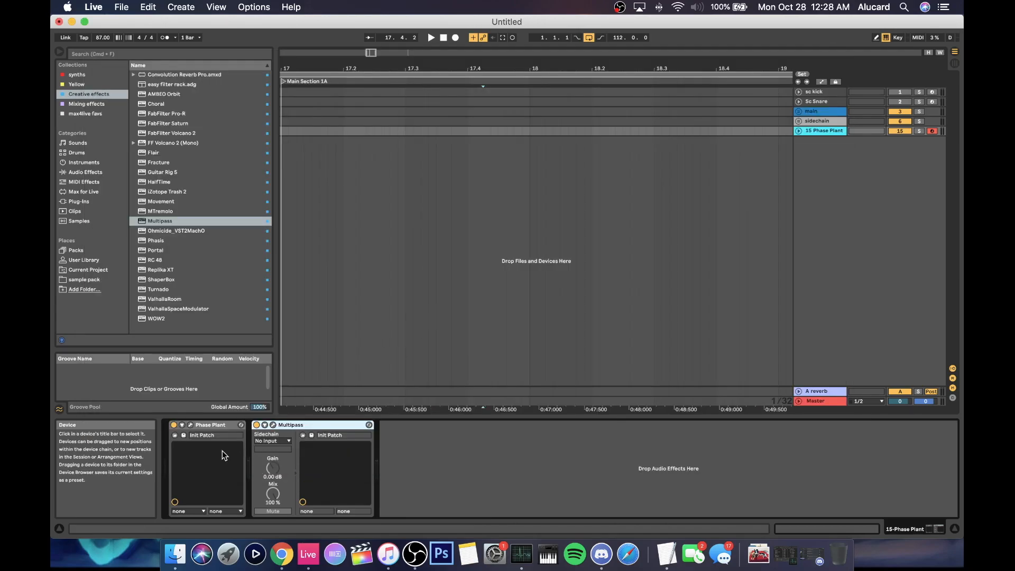
Reopen Phase Plant, assign the custom LFO to the output envelope's sustain, and adjust the modulation amount
{"action": "left_click", "coordinate": [190, 425]}
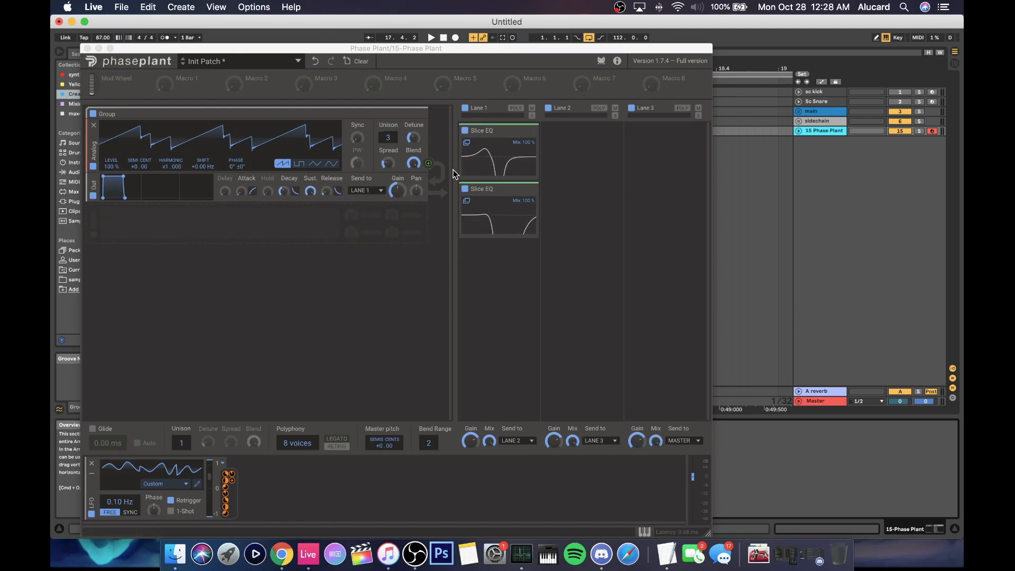
{"action": "left_click", "coordinate": [415, 140]}
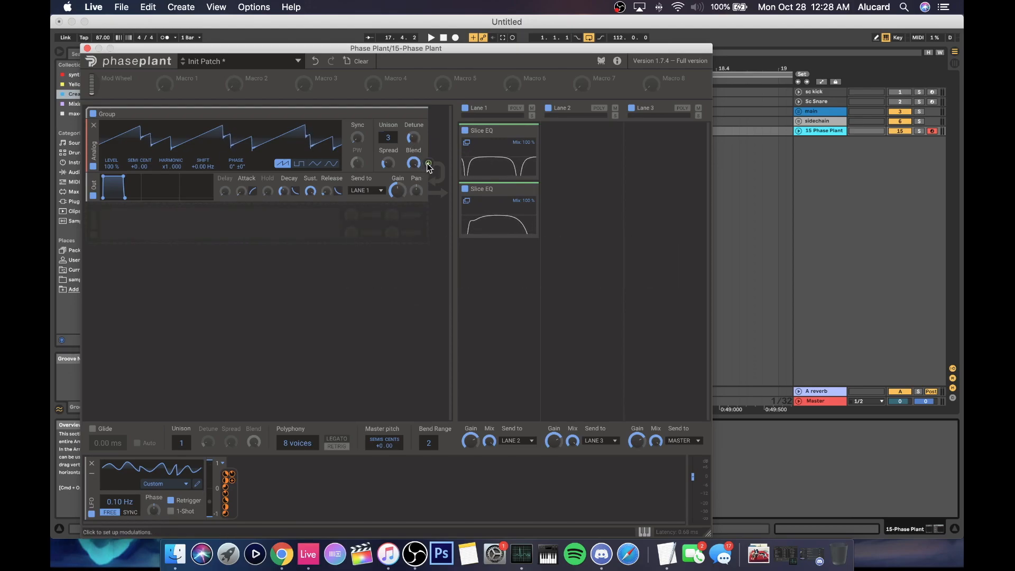
{"action": "left_click_drag", "start_coordinate": [228, 481], "coordinate": [310, 199]}
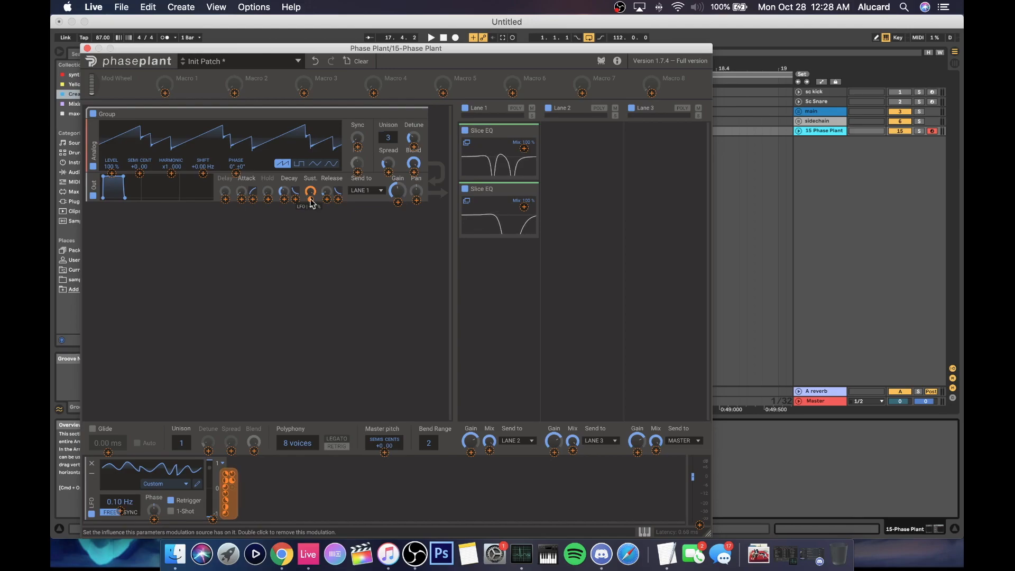
{"action": "left_click_drag", "start_coordinate": [311, 201], "coordinate": [311, 163]}
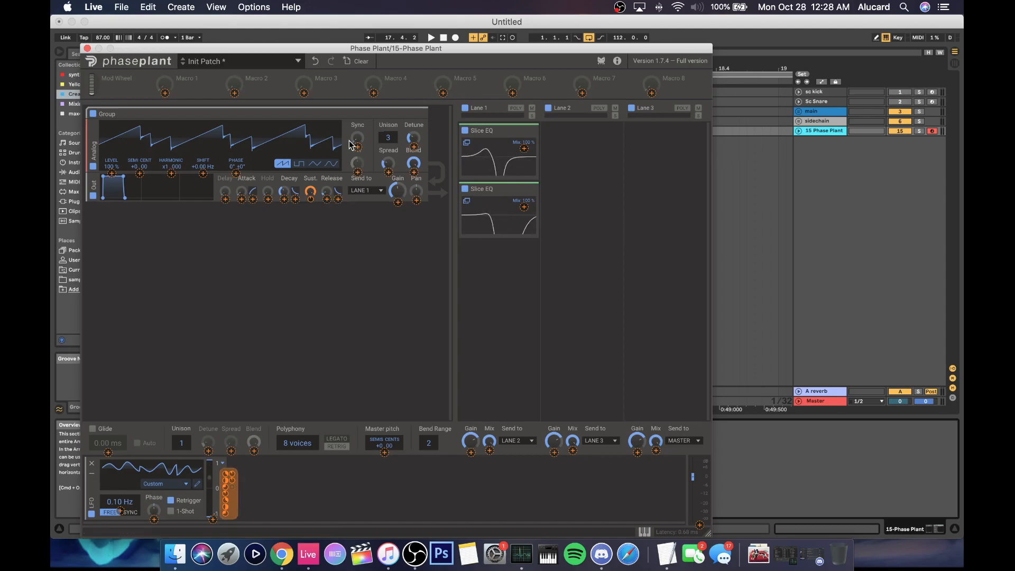
Check the analog oscillator's exact Detune value and leave the field
{"action": "double_click", "coordinate": [412, 137]}
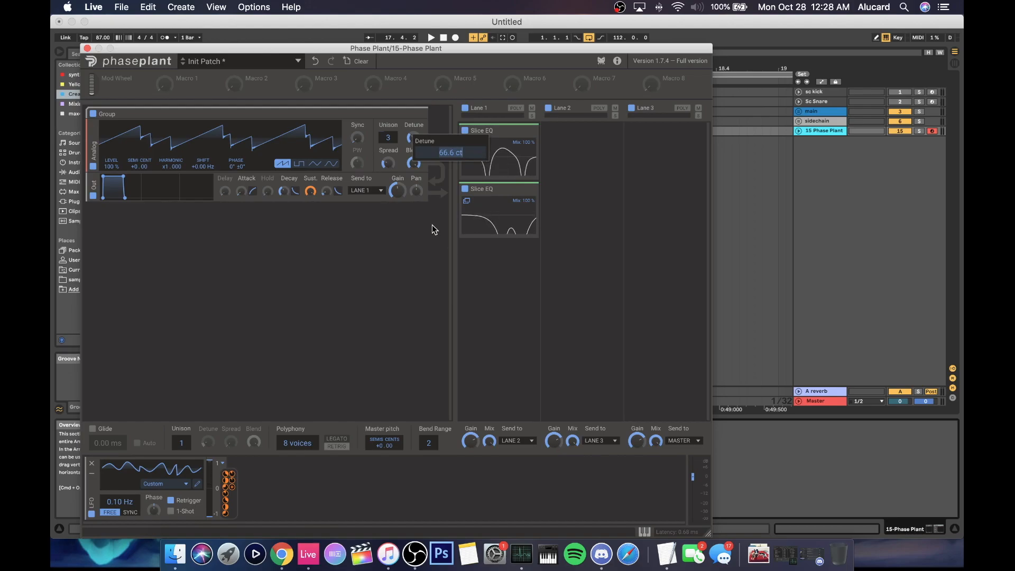
{"action": "left_click", "coordinate": [425, 209]}
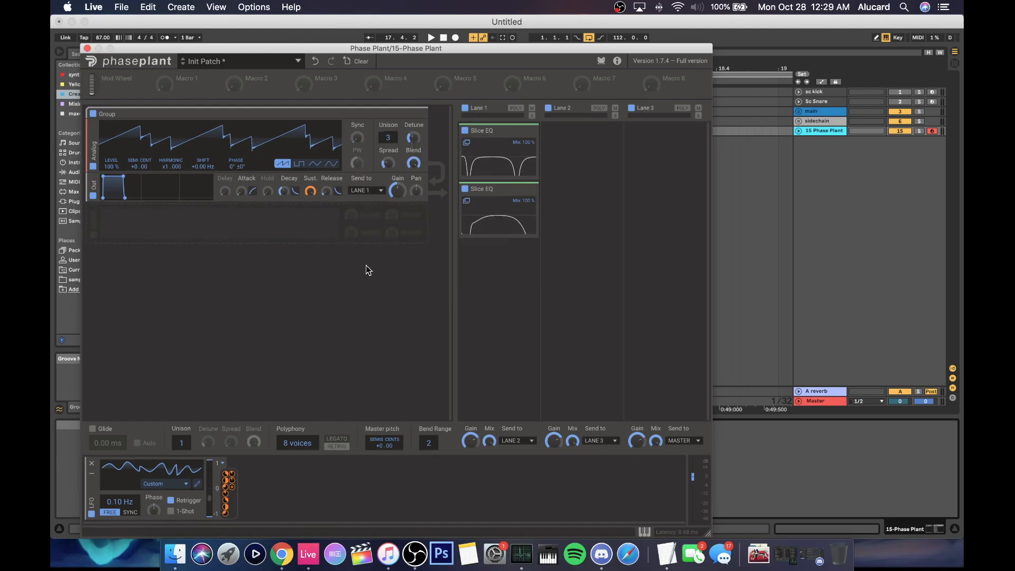